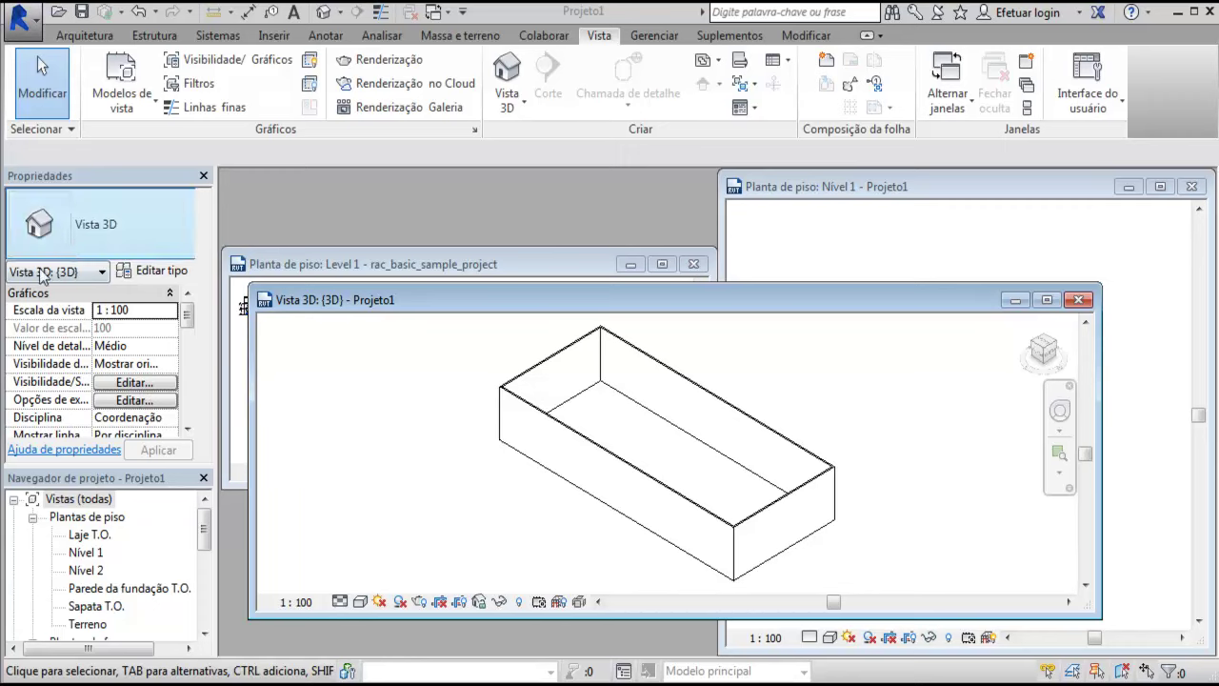
Close Projeto1's 3D and Nível 1 views, discarding the untitled project's changes.
{"action": "left_click", "coordinate": [1077, 301]}
{"action": "left_click_drag", "start_coordinate": [827, 186], "coordinate": [675, 181]}
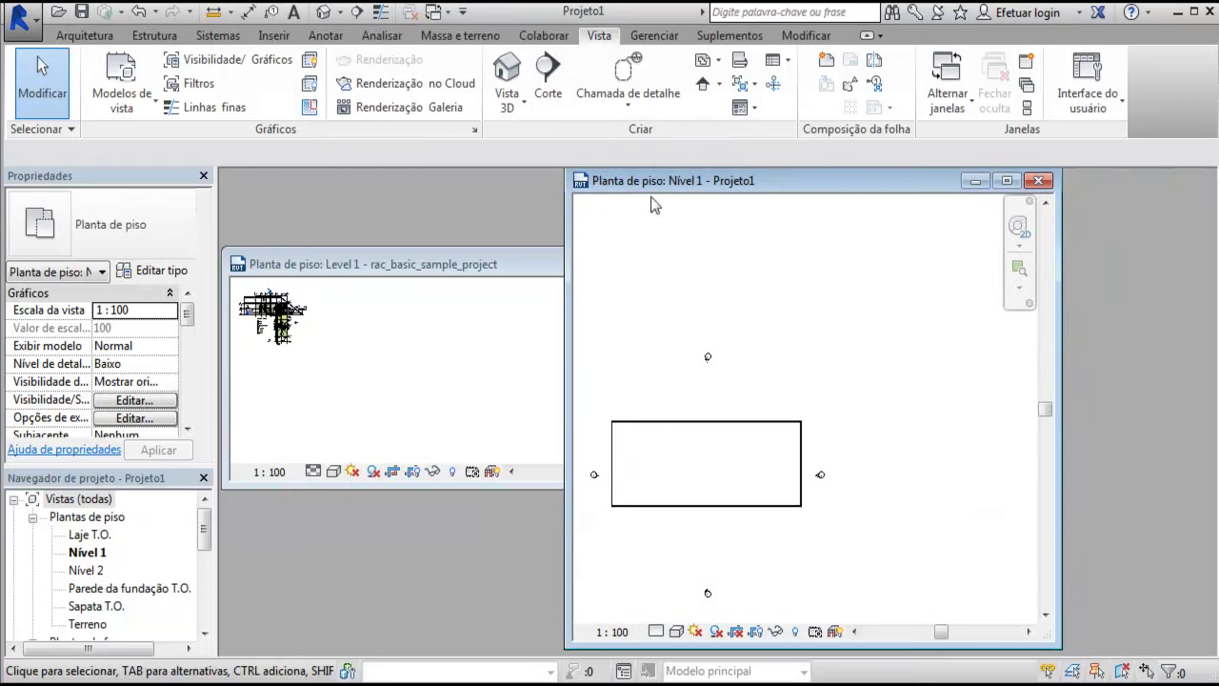
{"action": "left_click", "coordinate": [1039, 180]}
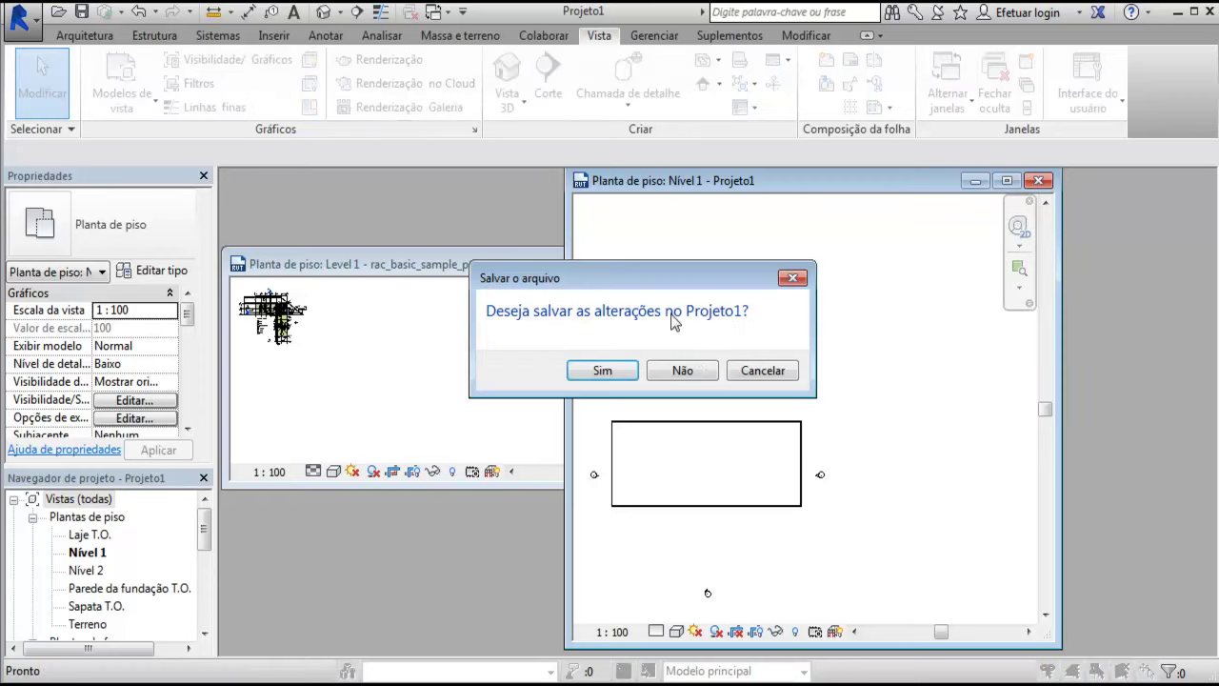
{"action": "left_click", "coordinate": [693, 372]}
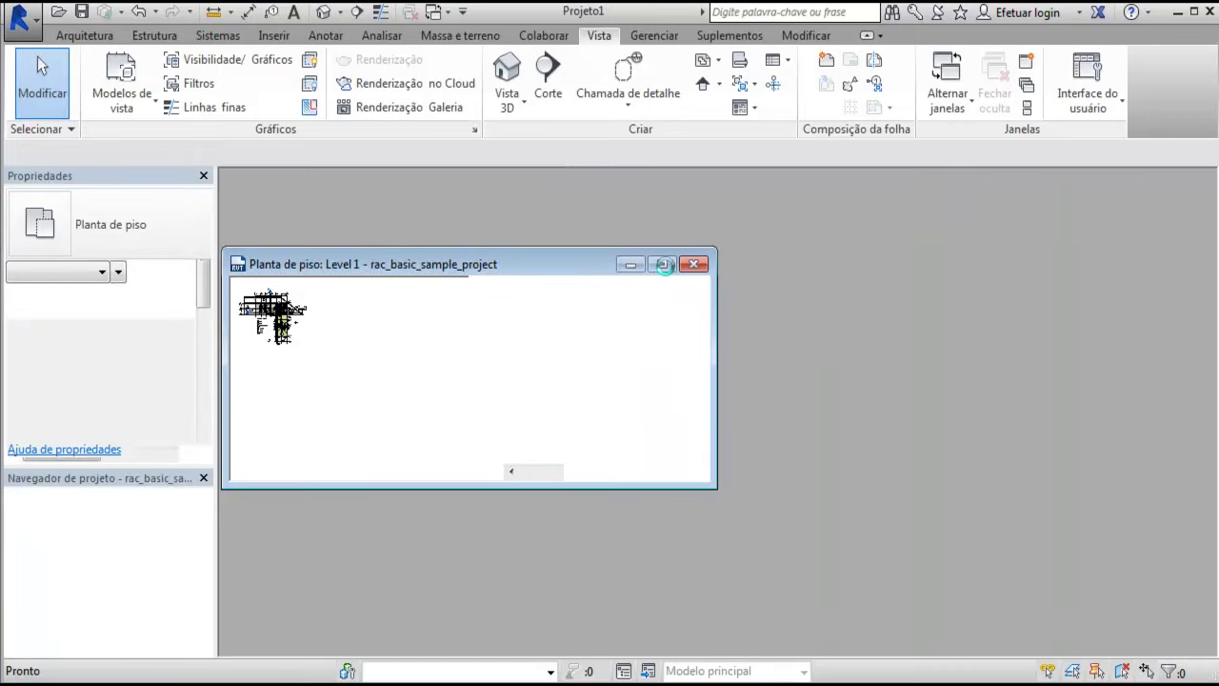
Maximize the Level 1 floor plan, then zoom and pan until the Room Legend shows.
{"action": "left_click", "coordinate": [664, 268]}
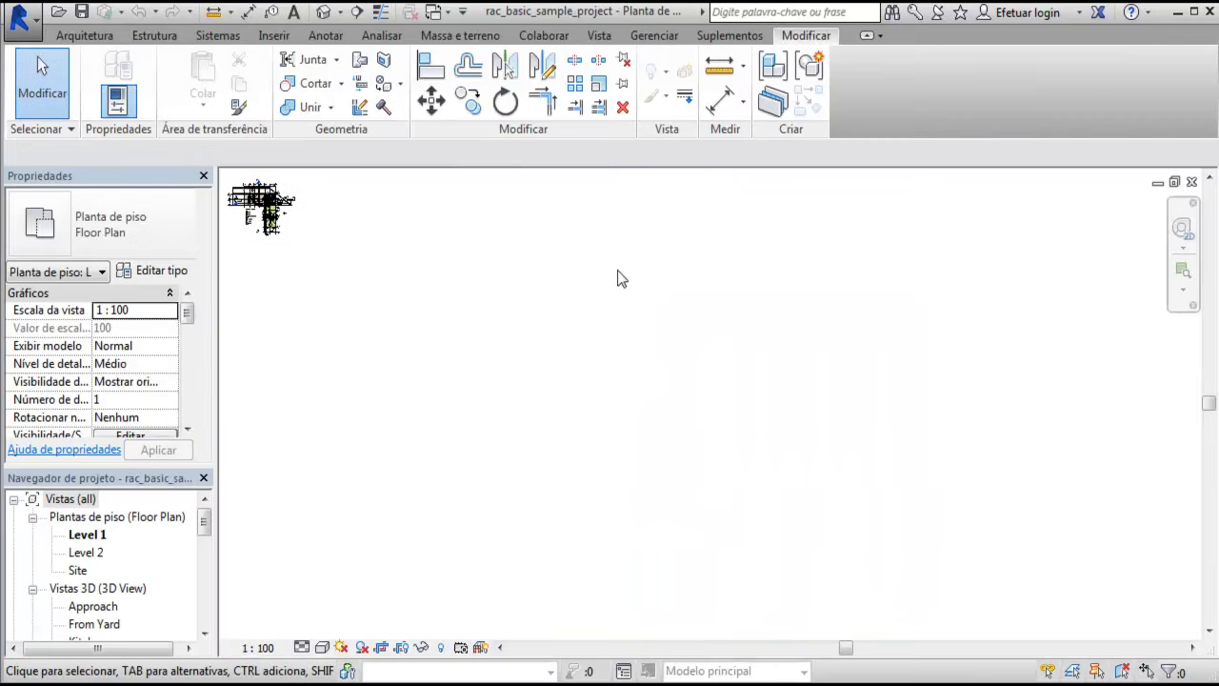
{"action": "scroll", "coordinate": [276, 205], "scroll_direction": "up", "scroll_amount": 3}
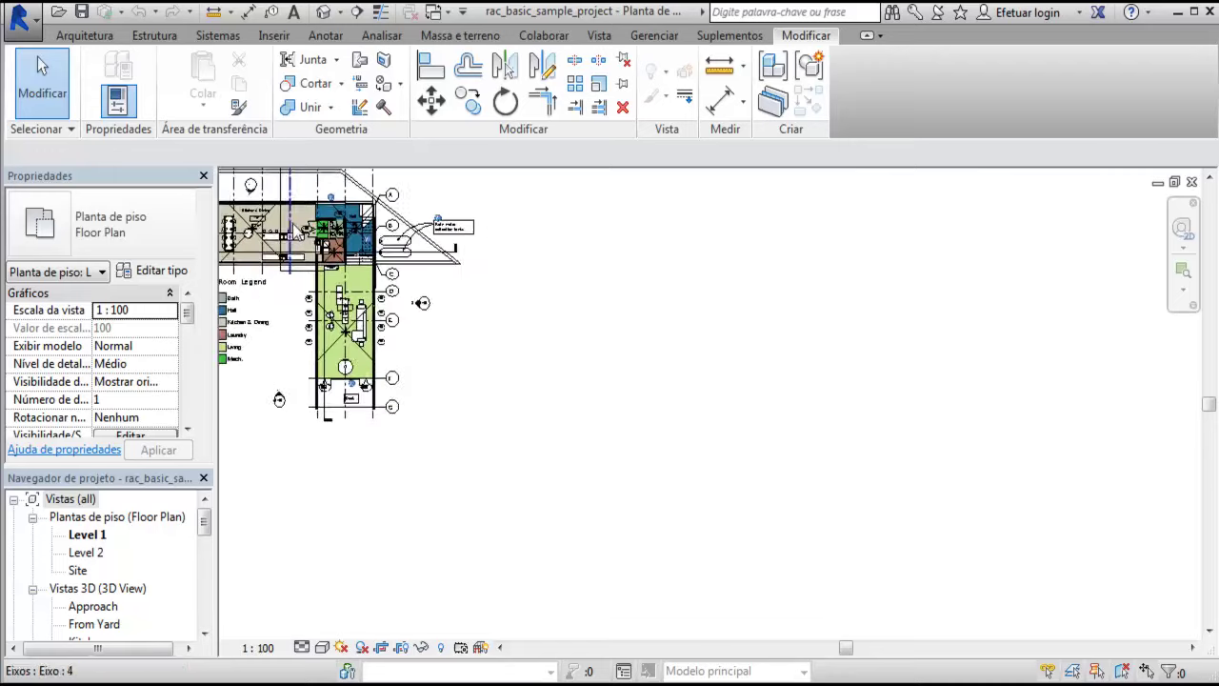
{"action": "scroll", "coordinate": [276, 205], "scroll_direction": "up", "scroll_amount": 2}
{"action": "mouse_move", "coordinate": [382, 292]}
{"action": "middle_mouse_down"}
{"action": "mouse_move", "coordinate": [591, 341]}
{"action": "mouse_move", "coordinate": [834, 425]}
{"action": "mouse_move", "coordinate": [606, 415]}
{"action": "mouse_move", "coordinate": [695, 262]}
{"action": "mouse_move", "coordinate": [695, 329]}
{"action": "mouse_move", "coordinate": [787, 389]}
{"action": "mouse_move", "coordinate": [753, 368]}
{"action": "middle_mouse_up"}
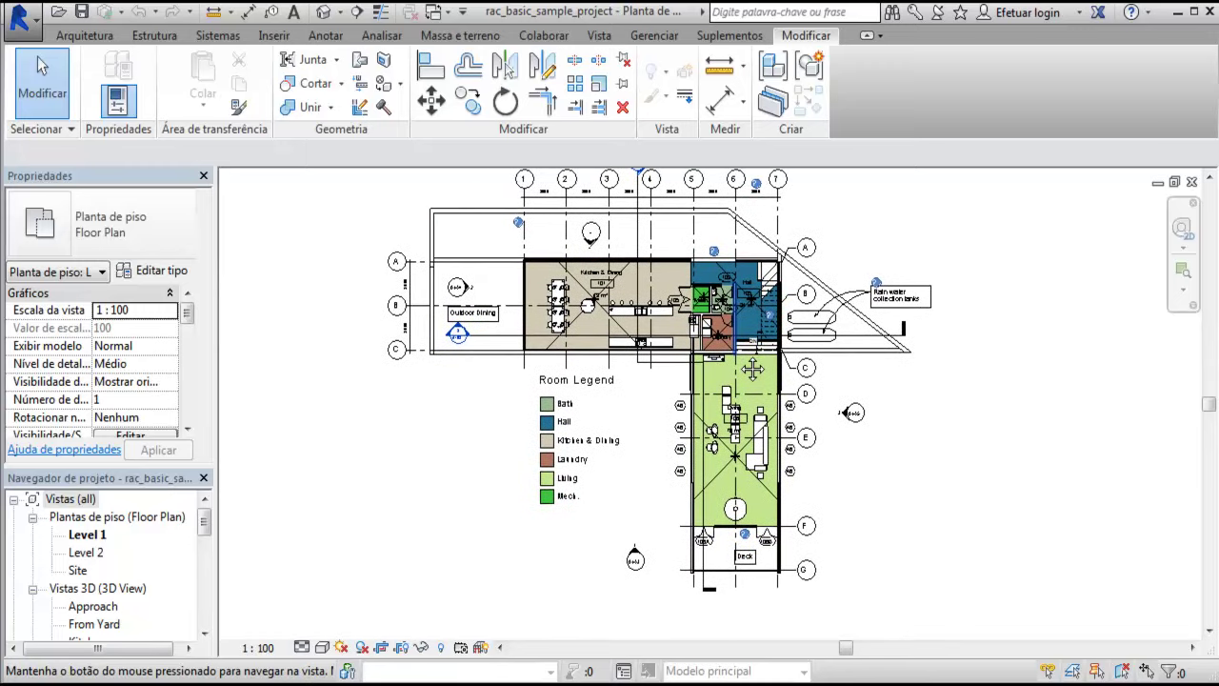
{"action": "scroll", "coordinate": [753, 367], "scroll_direction": "up", "scroll_amount": 1}
{"action": "mouse_move", "coordinate": [204, 522]}
{"action": "left_mouse_down"}
{"action": "mouse_move", "coordinate": [205, 581]}
{"action": "mouse_move", "coordinate": [211, 562]}
{"action": "left_mouse_up"}
Expand Elevações in the Project Browser and open the North elevation.
{"action": "left_click", "coordinate": [85, 570]}
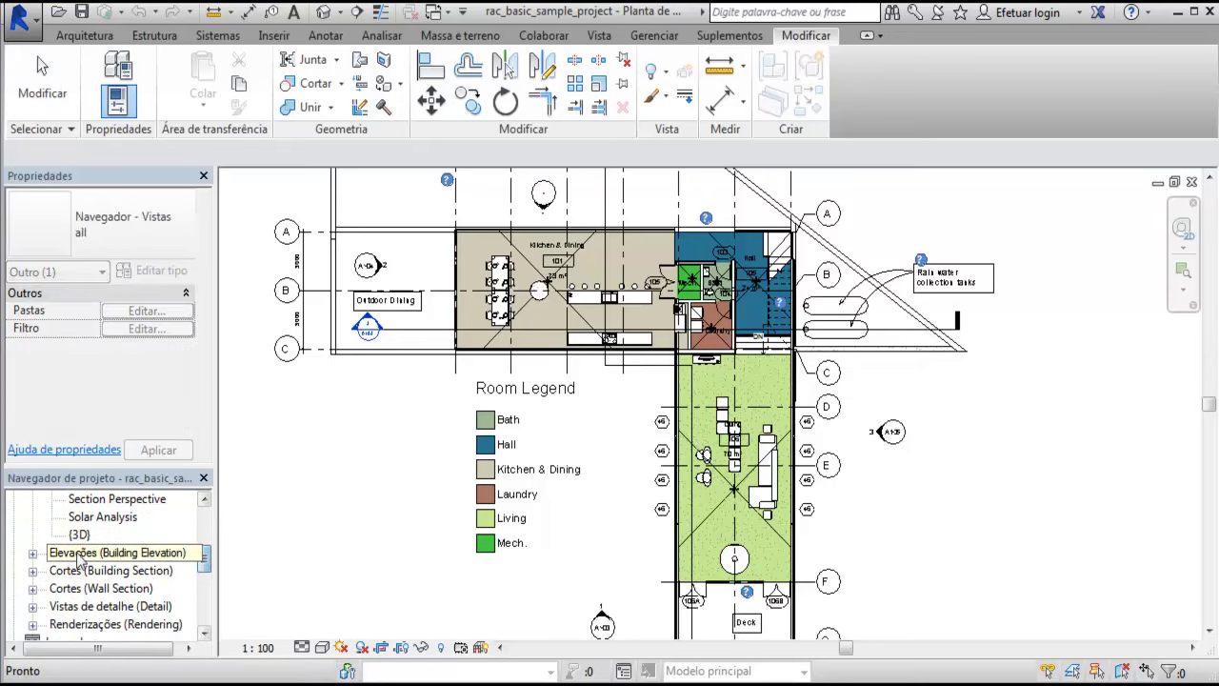
{"action": "left_click", "coordinate": [32, 570]}
{"action": "left_click", "coordinate": [83, 593]}
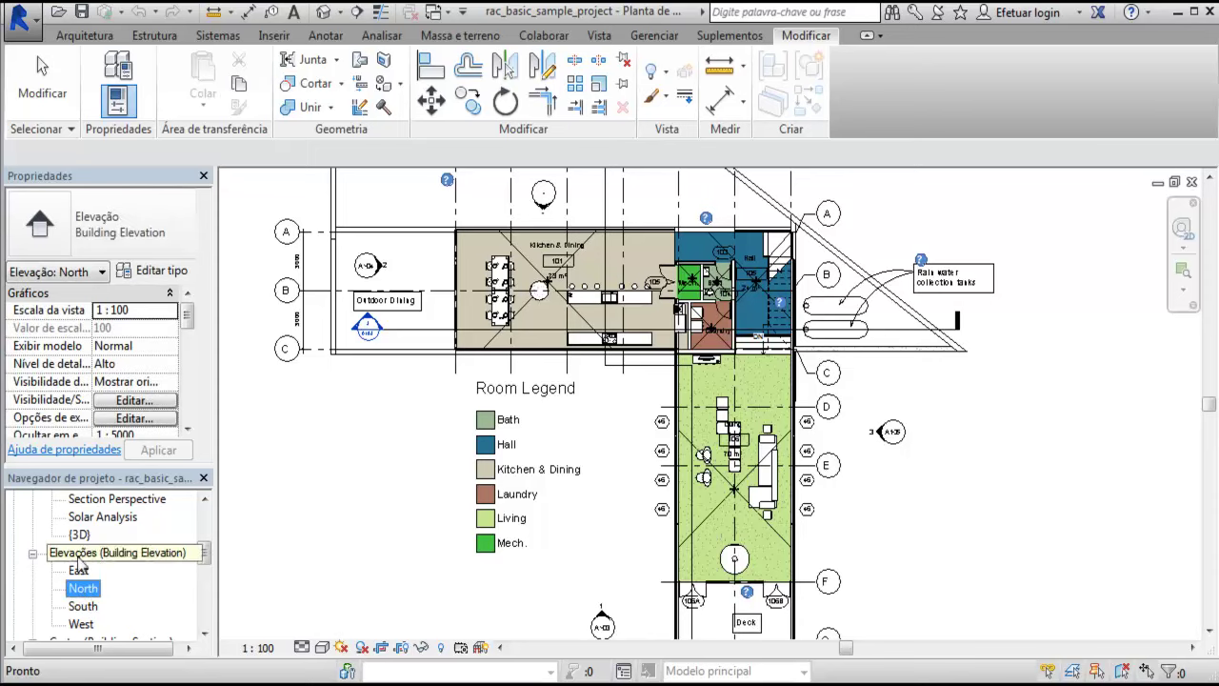
{"action": "double_click", "coordinate": [83, 593]}
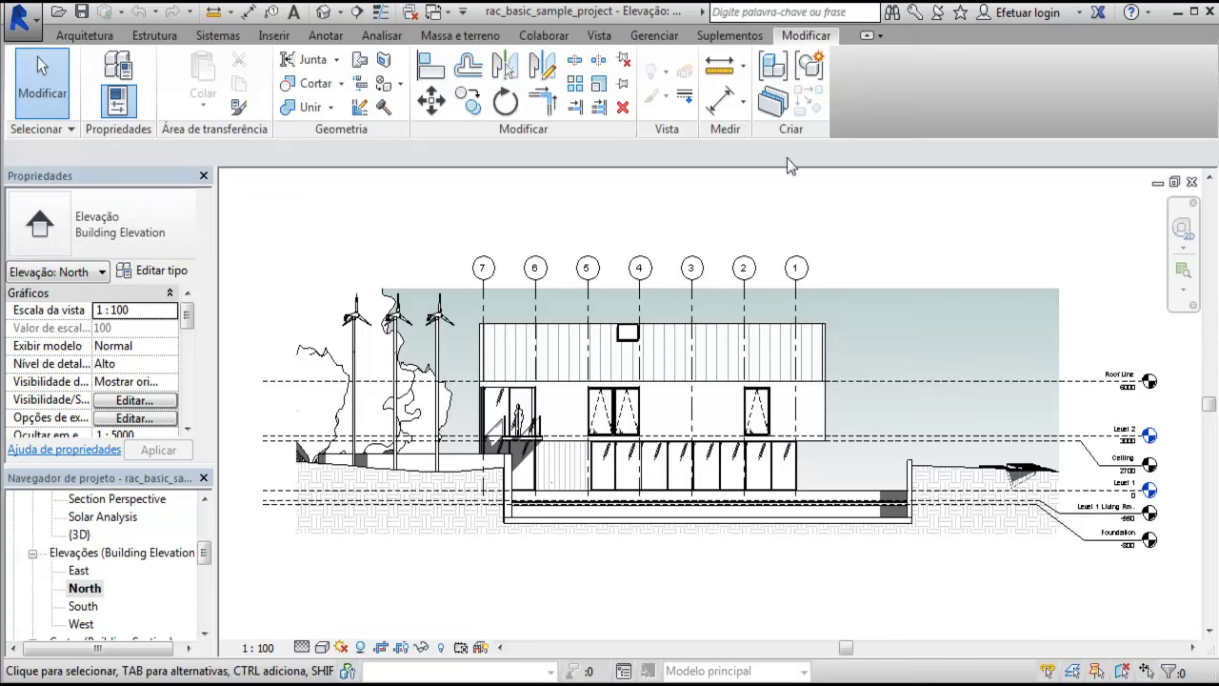
Float the Properties palette and dock it as a tab beside the Project Browser.
{"action": "mouse_move", "coordinate": [42, 184]}
{"action": "left_mouse_down"}
{"action": "mouse_move", "coordinate": [283, 211]}
{"action": "mouse_move", "coordinate": [281, 221]}
{"action": "mouse_move", "coordinate": [276, 210]}
{"action": "mouse_move", "coordinate": [306, 195]}
{"action": "left_mouse_up"}
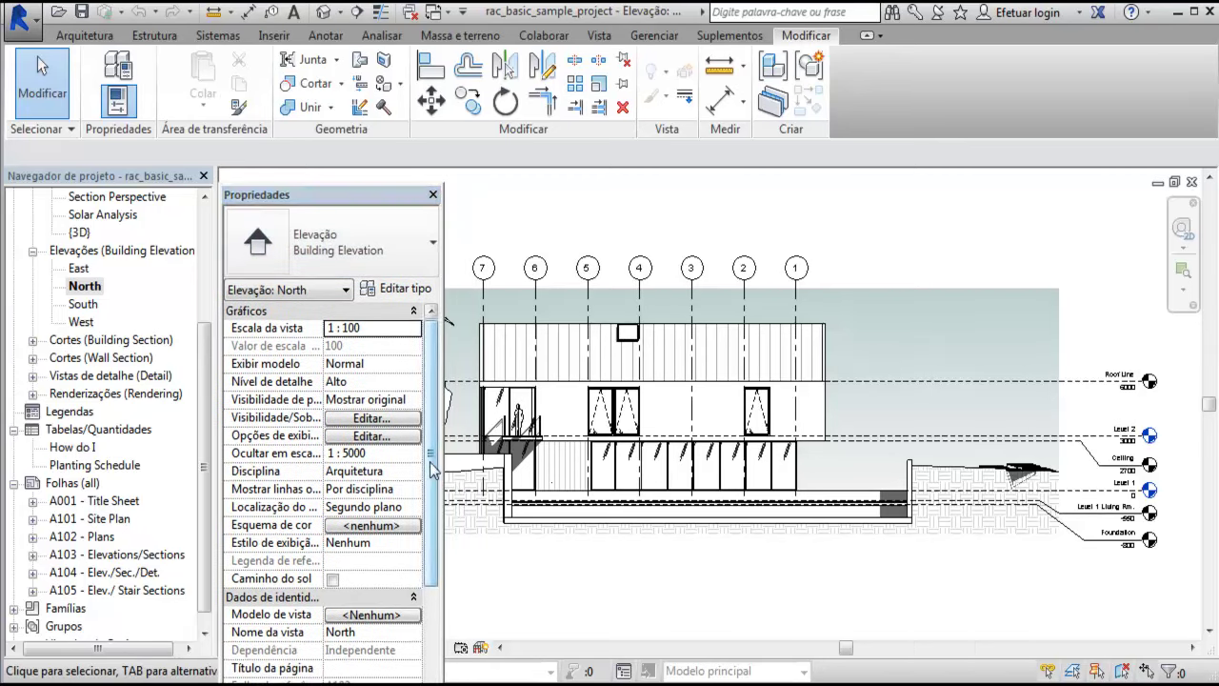
{"action": "mouse_move", "coordinate": [434, 466]}
{"action": "left_mouse_down"}
{"action": "mouse_move", "coordinate": [412, 594]}
{"action": "mouse_move", "coordinate": [273, 346]}
{"action": "left_mouse_up"}
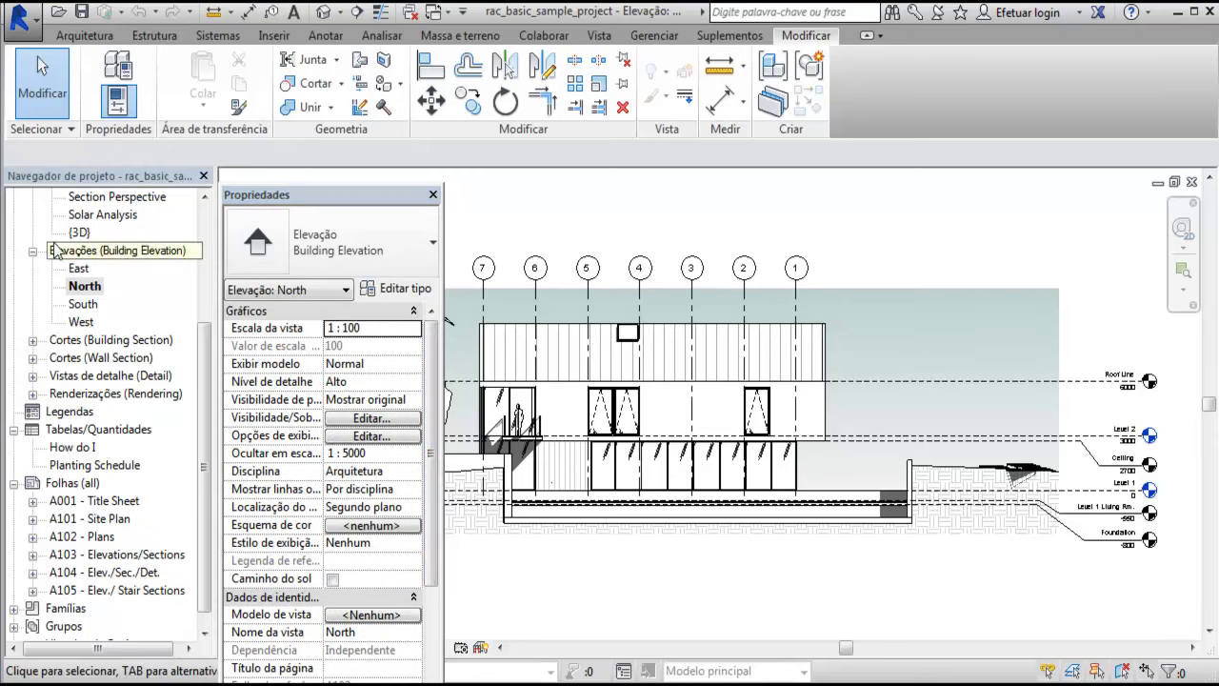
{"action": "mouse_move", "coordinate": [249, 195]}
{"action": "left_mouse_down"}
{"action": "mouse_move", "coordinate": [95, 195]}
{"action": "mouse_move", "coordinate": [59, 674]}
{"action": "mouse_move", "coordinate": [38, 186]}
{"action": "left_mouse_up"}
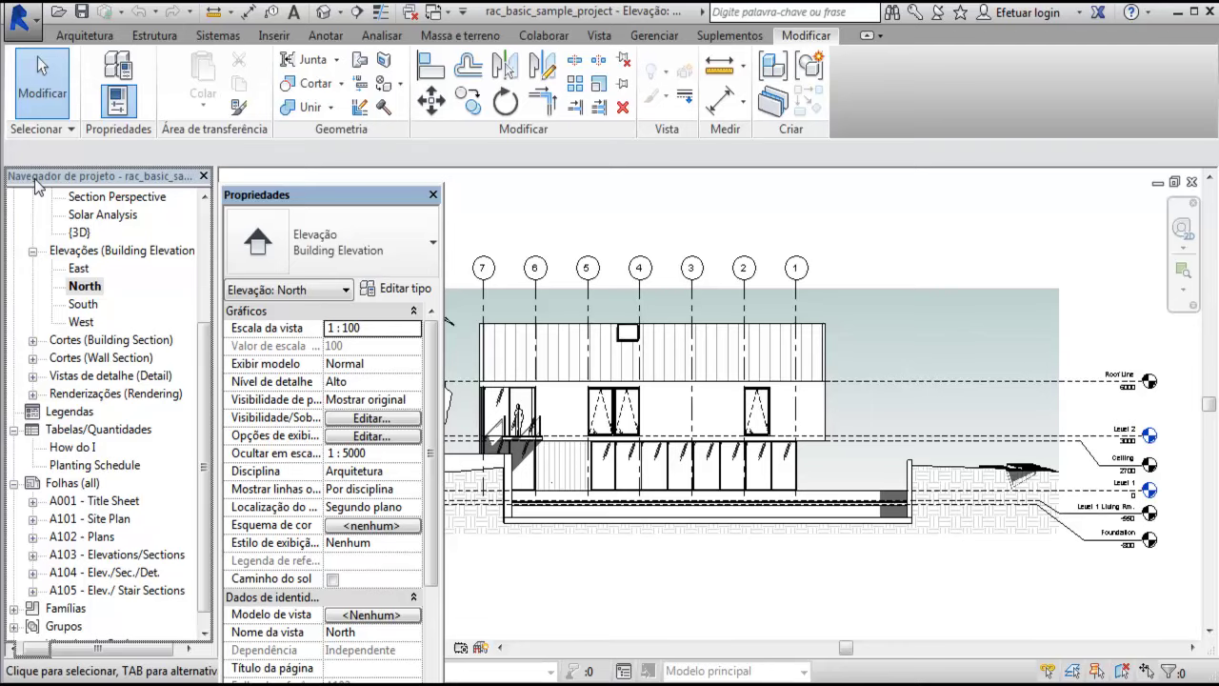
{"action": "left_click_drag", "start_coordinate": [38, 186], "coordinate": [37, 186]}
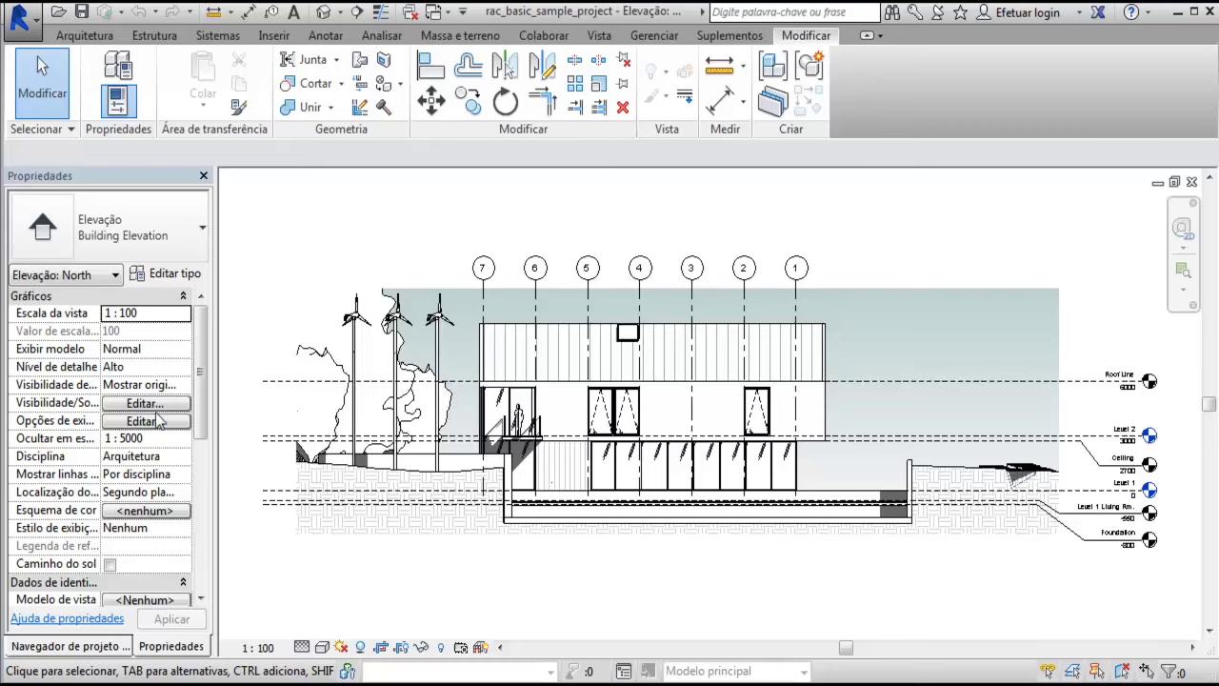
Toggle between the Project Browser and Properties tabs, ending on Properties.
{"action": "left_click", "coordinate": [78, 647]}
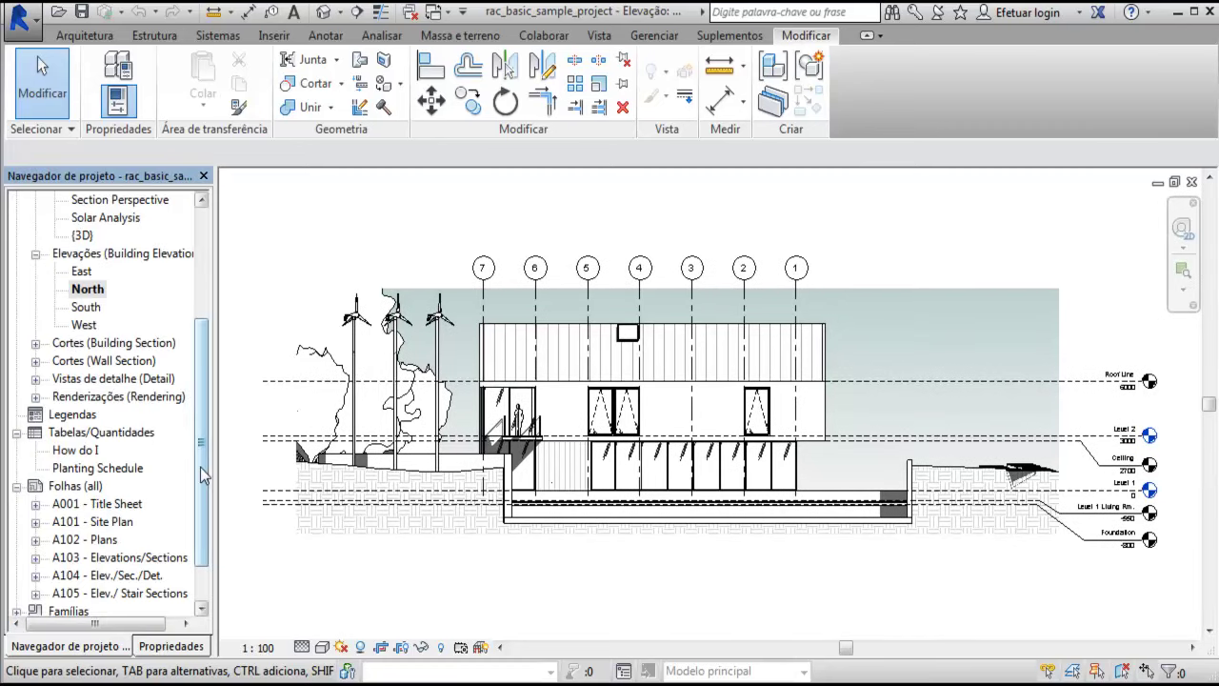
{"action": "left_click_drag", "start_coordinate": [201, 445], "coordinate": [200, 335]}
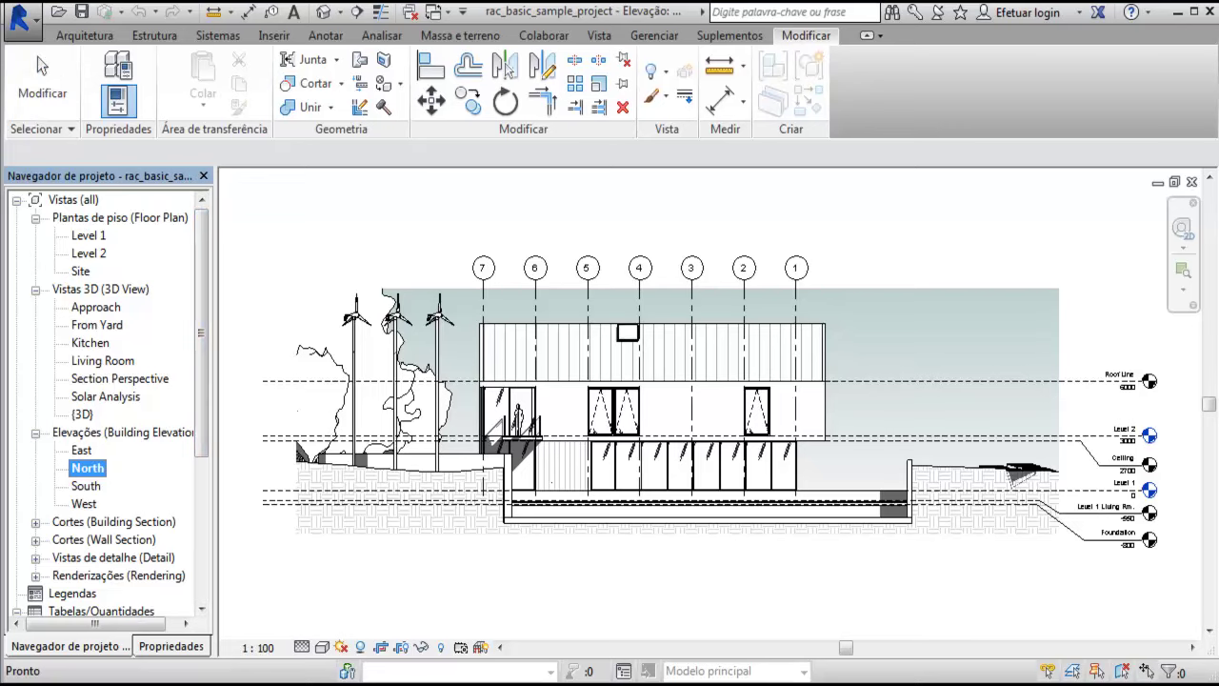
{"action": "left_click", "coordinate": [176, 648]}
{"action": "left_click", "coordinate": [93, 648]}
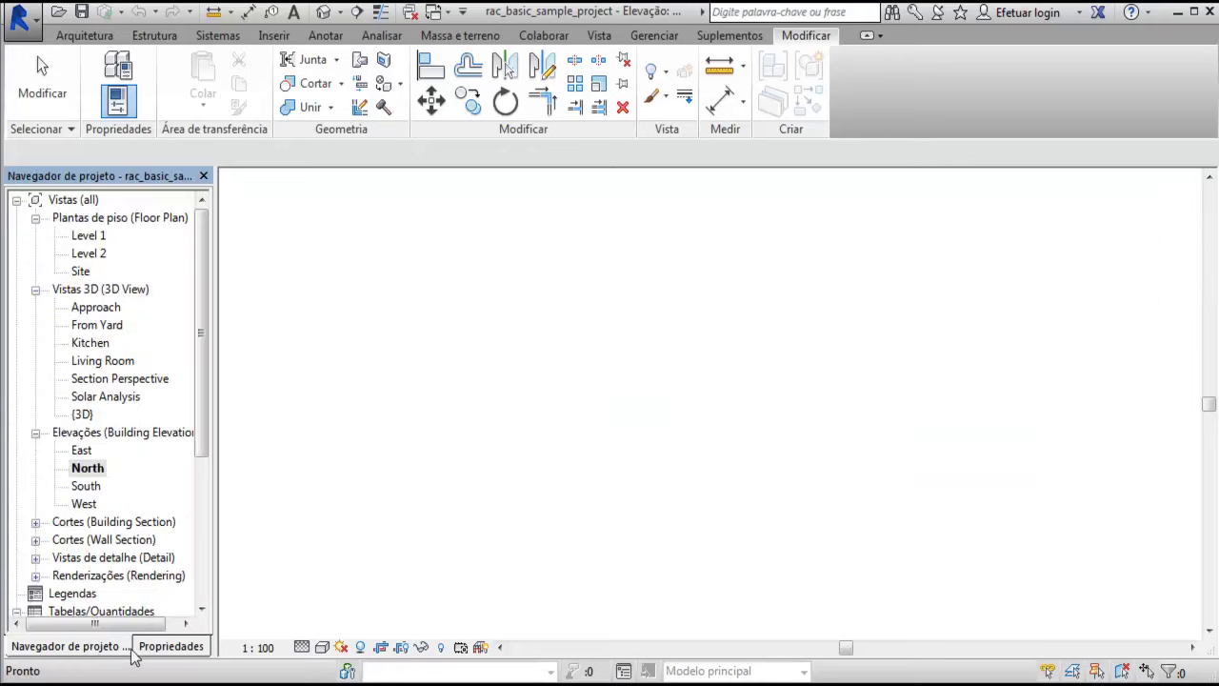
{"action": "left_click", "coordinate": [169, 653]}
{"action": "left_click", "coordinate": [82, 650]}
{"action": "left_click", "coordinate": [178, 648]}
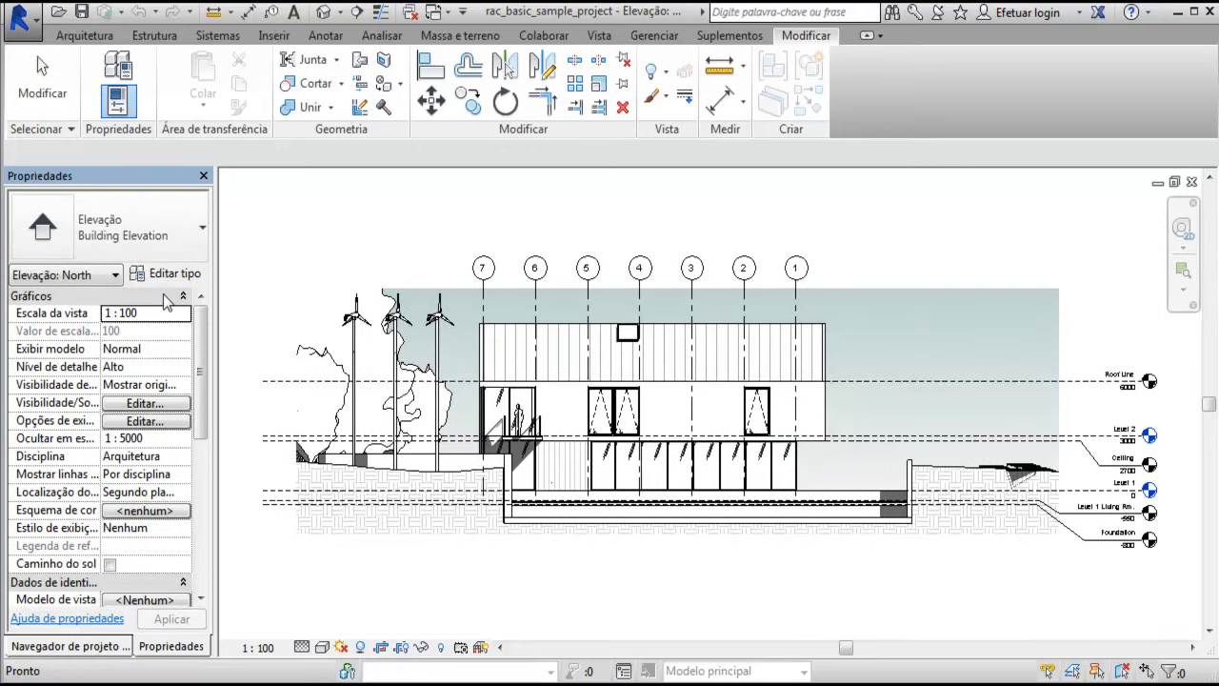
Select the SIP 202mm end wall at grid 1, showing base Level 2 and offset -300.0.
{"action": "left_click_drag", "start_coordinate": [200, 360], "coordinate": [180, 577]}
{"action": "scroll", "coordinate": [180, 577], "scroll_direction": "up", "scroll_amount": 5}
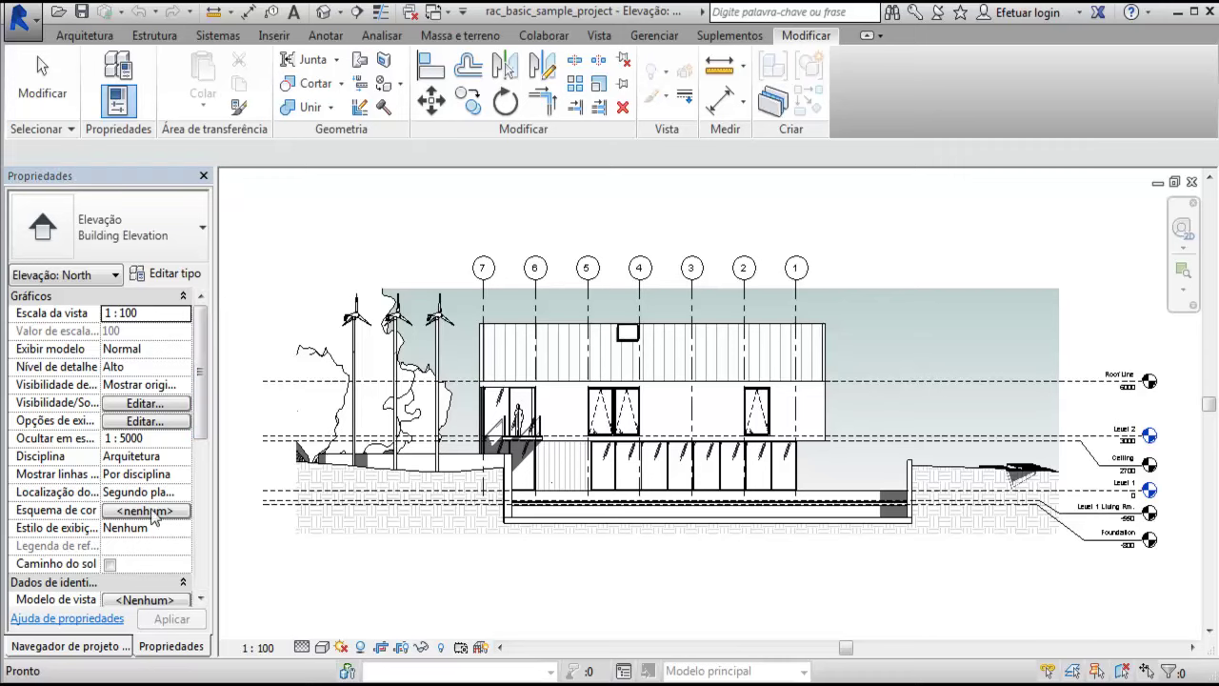
{"action": "key", "text": "Escape"}
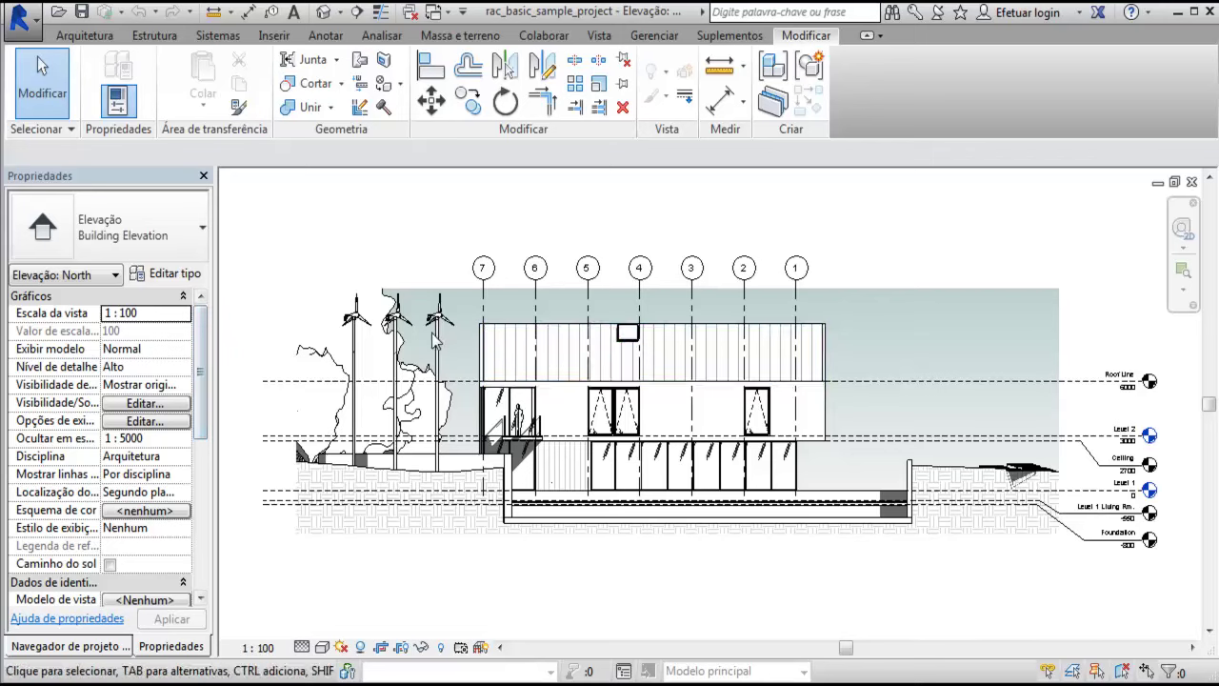
{"action": "left_click", "coordinate": [825, 395]}
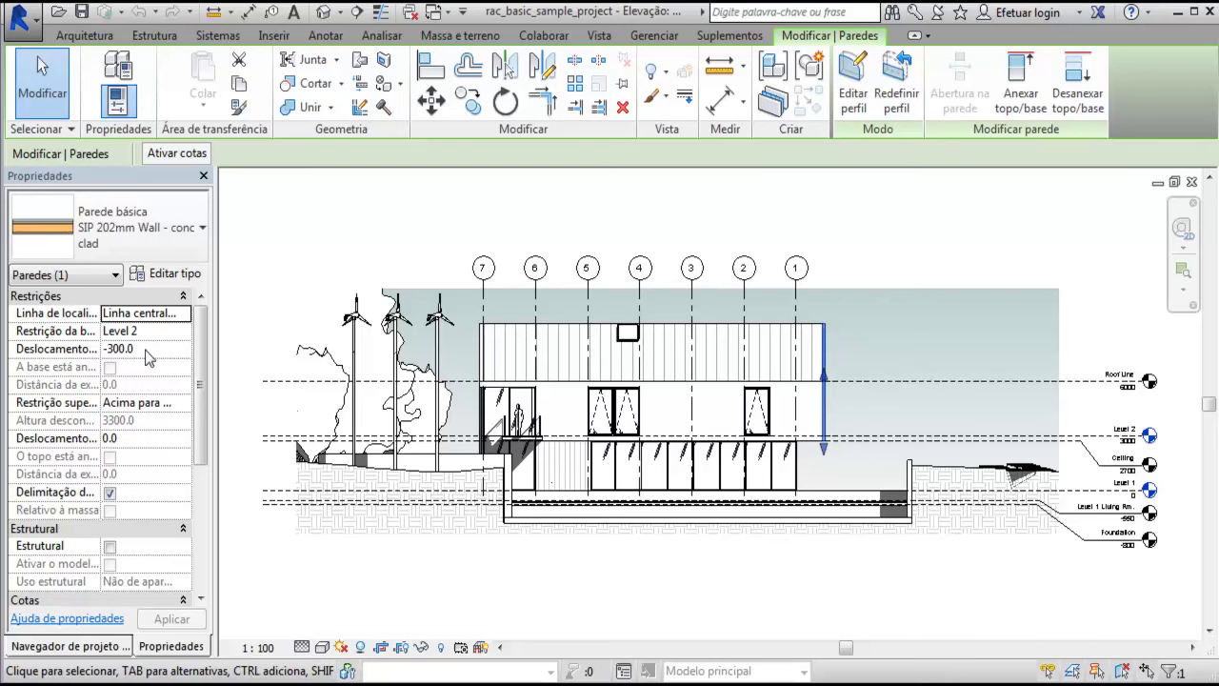
Scroll the wall's properties, then select a 9 m wind turbine on Level 1, offset 500.0.
{"action": "left_click_drag", "start_coordinate": [204, 382], "coordinate": [208, 424]}
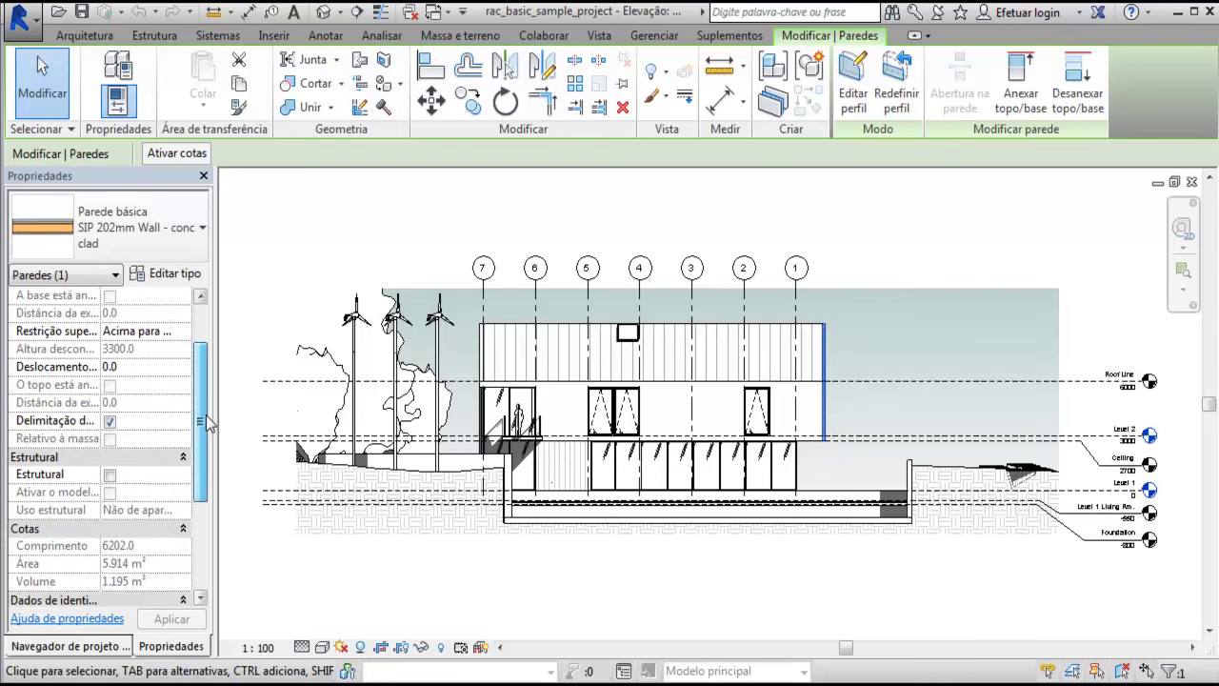
{"action": "left_click_drag", "start_coordinate": [207, 424], "coordinate": [204, 386]}
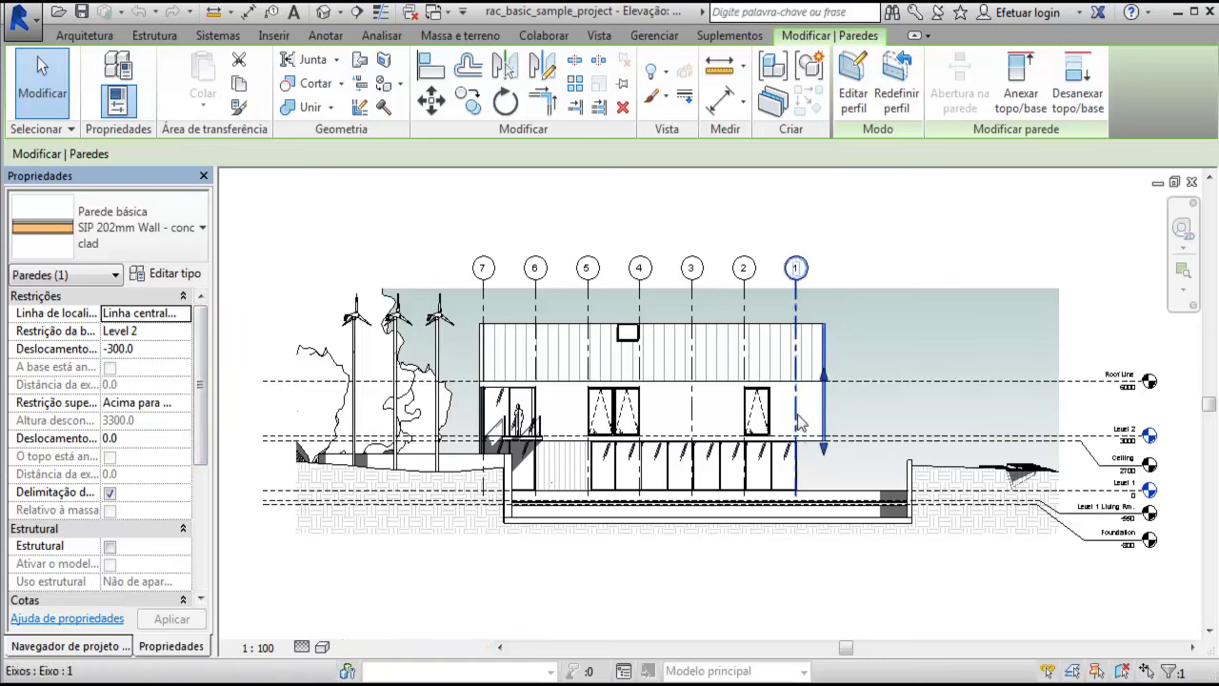
{"action": "left_click", "coordinate": [358, 348]}
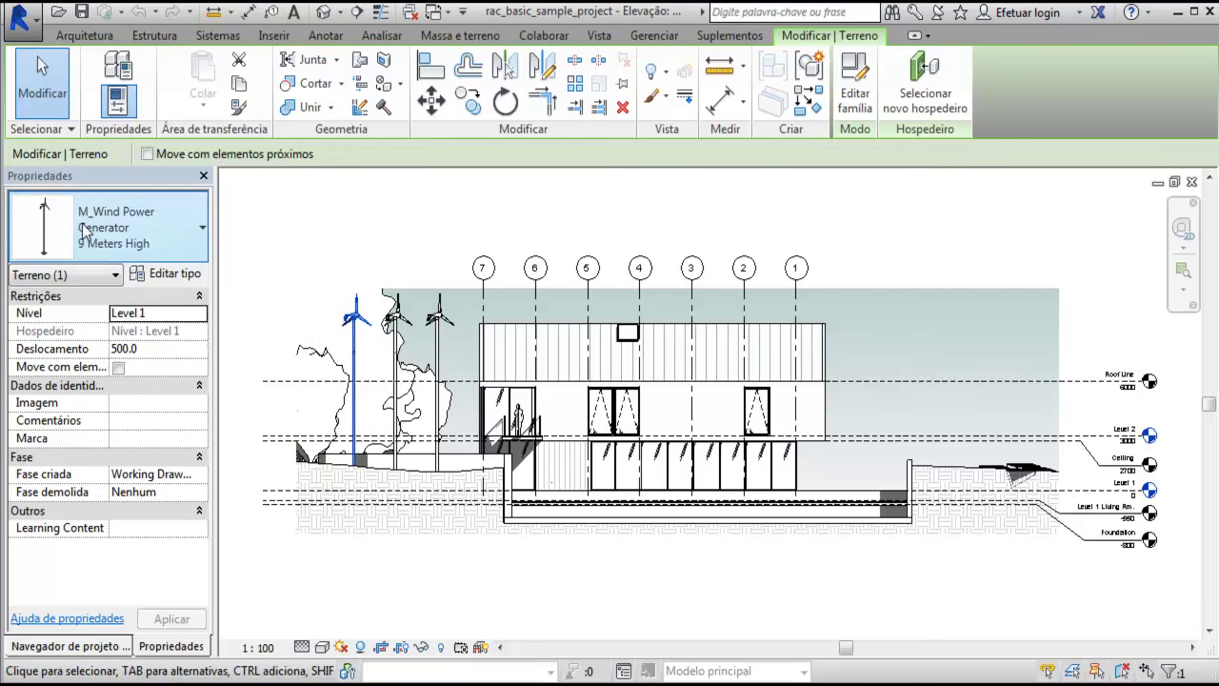
Select the second wind turbine, then the RPC Female entourage figure on Level 2.
{"action": "left_click", "coordinate": [377, 317]}
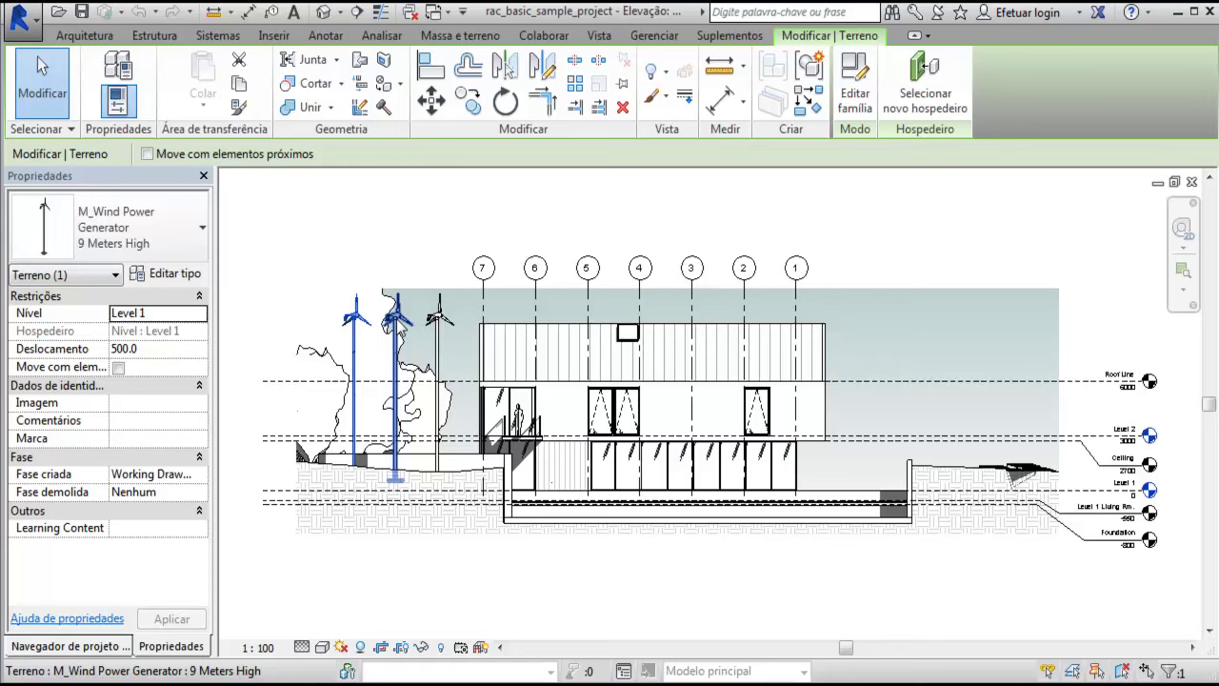
{"action": "left_click", "coordinate": [522, 424]}
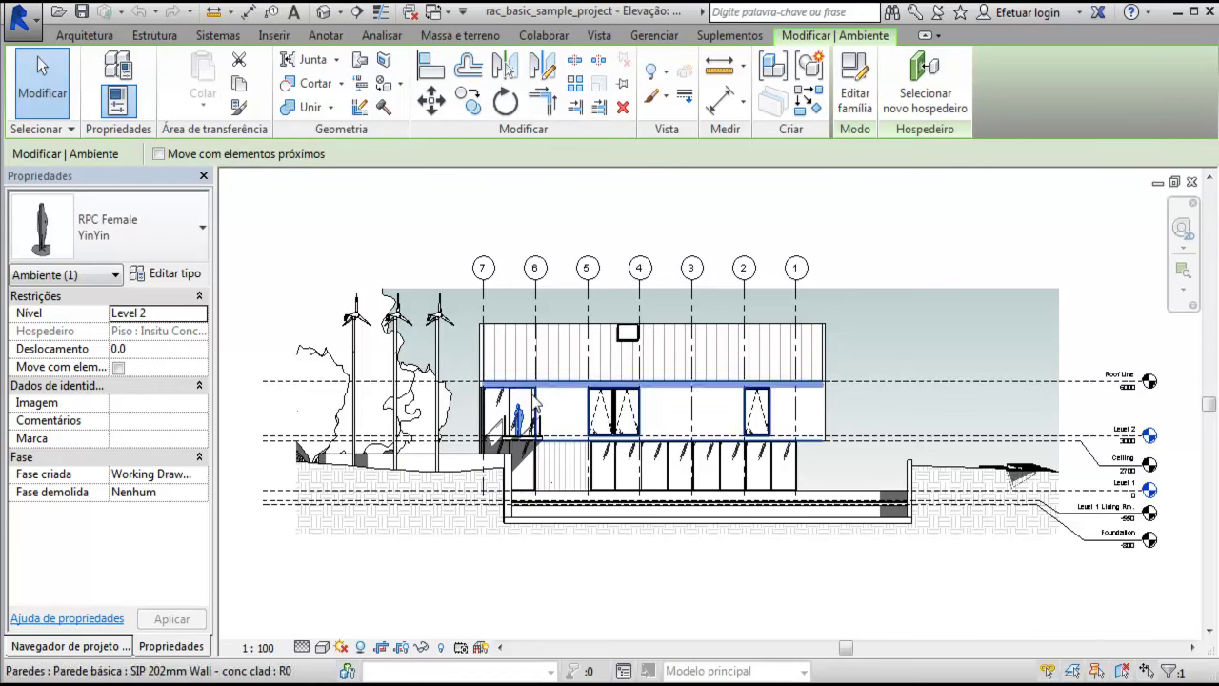
Zoom in and reselect the SIP 202mm end wall at grid 1.
{"action": "scroll", "coordinate": [502, 402], "scroll_direction": "up", "scroll_amount": 2}
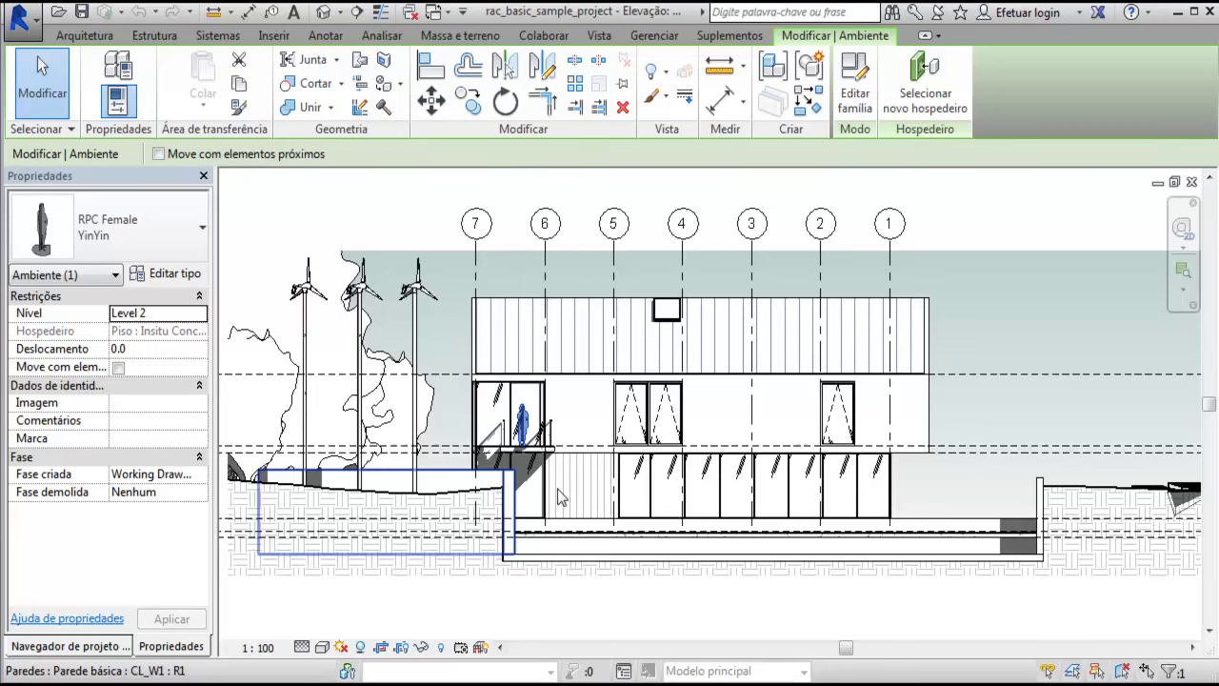
{"action": "left_click", "coordinate": [931, 418]}
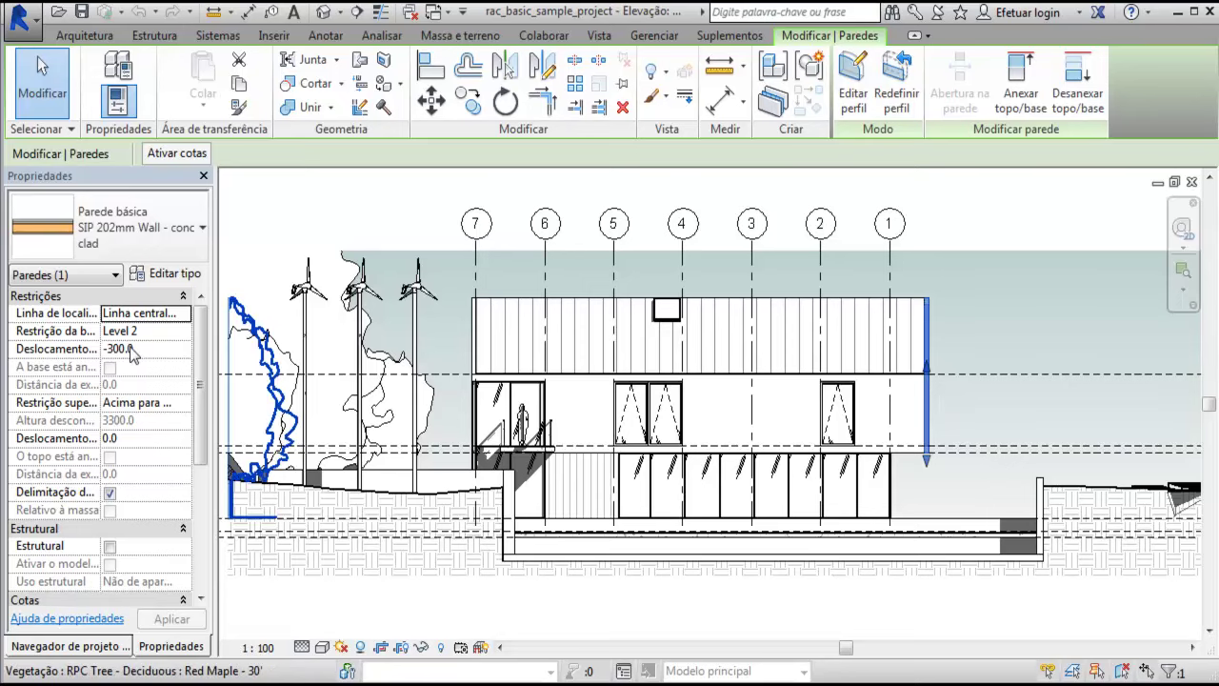
Change the wall's base offset from -300 to -800, giving unconnected height 3800.0.
{"action": "left_click", "coordinate": [117, 348]}
{"action": "left_click_drag", "start_coordinate": [135, 351], "coordinate": [105, 350]}
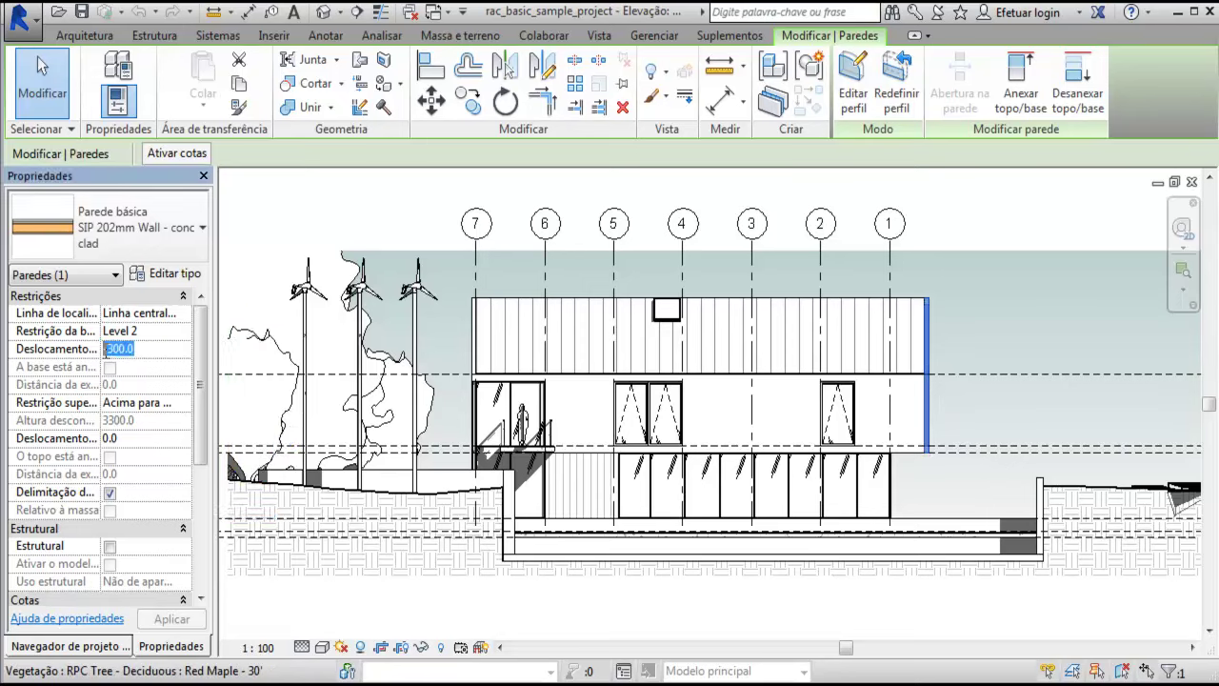
{"action": "left_click", "coordinate": [114, 348]}
{"action": "type", "text": "8"}
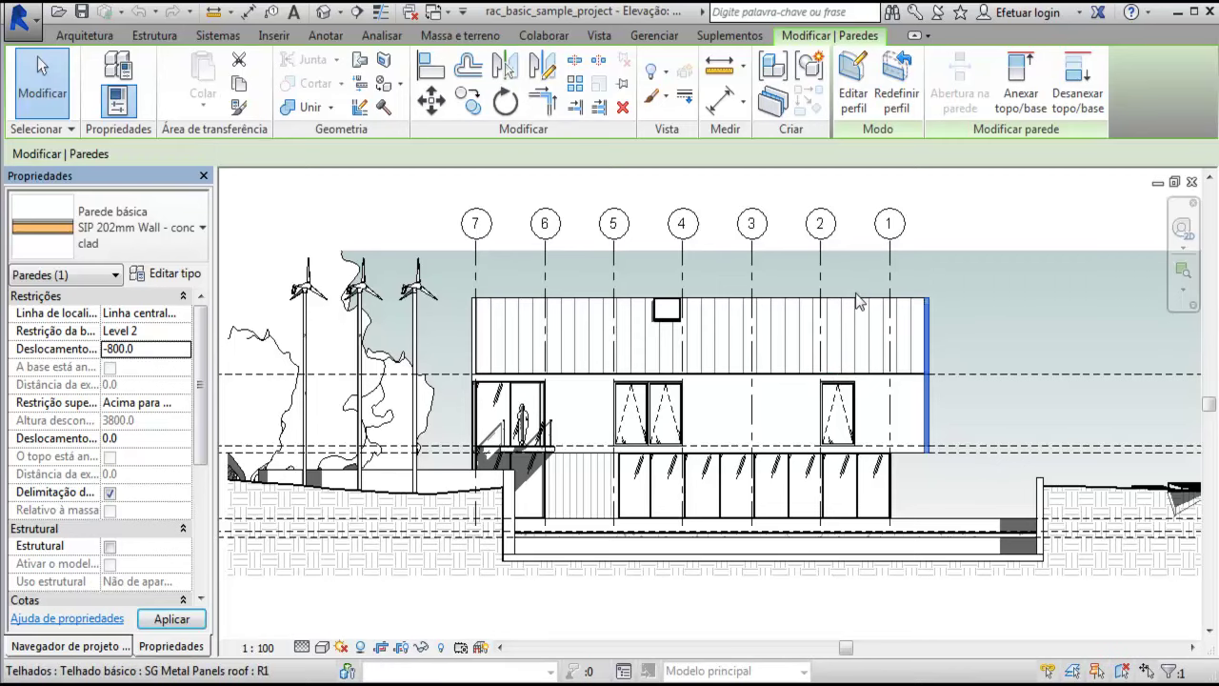
{"action": "key", "text": "Return"}
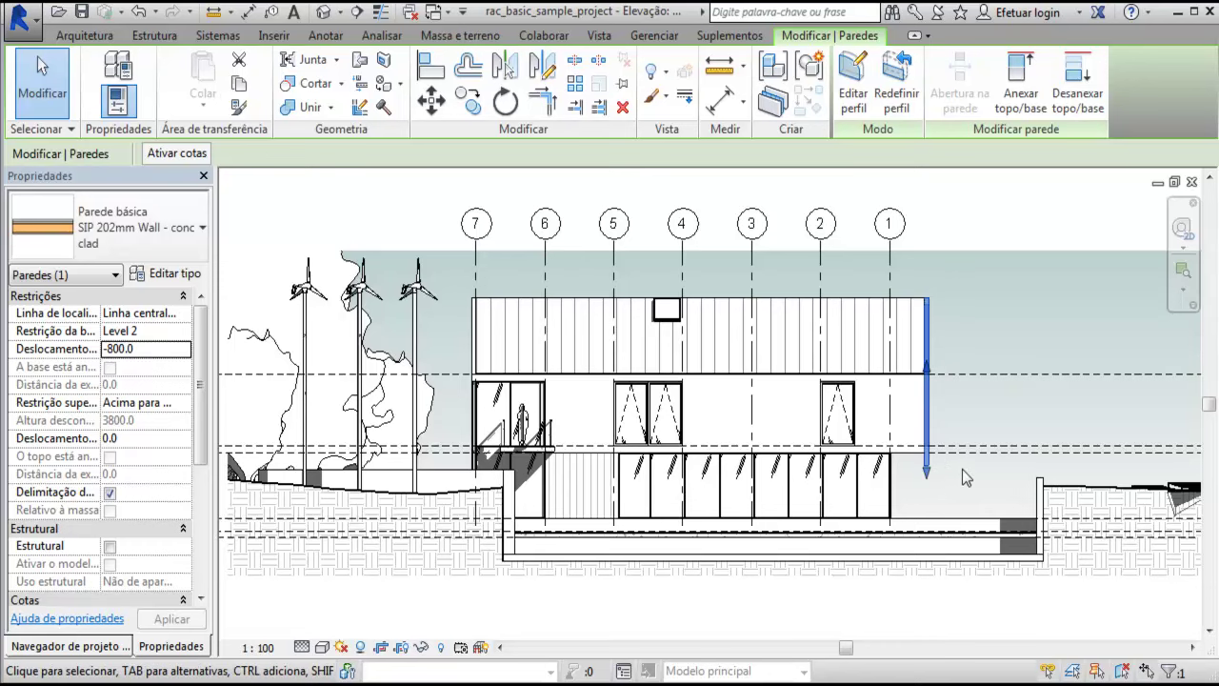
Inspect the lowered gable wall, roof and curtain wall, then open the default 3D view.
{"action": "left_click", "coordinate": [971, 424]}
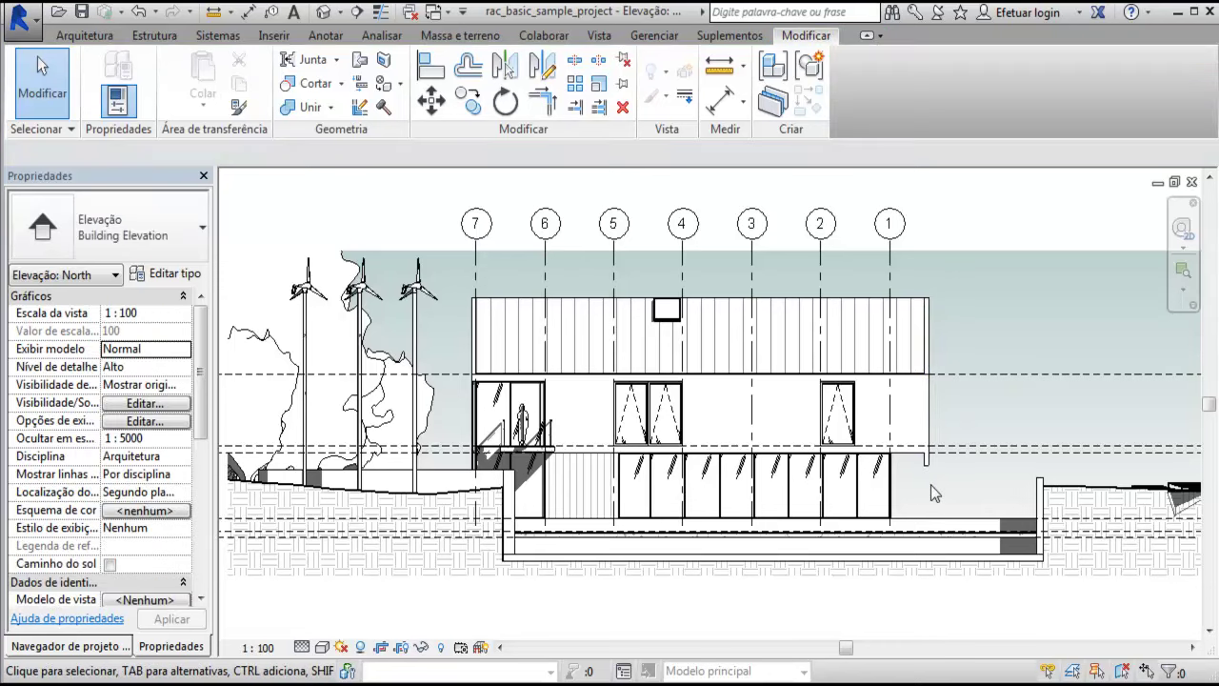
{"action": "left_click", "coordinate": [929, 407]}
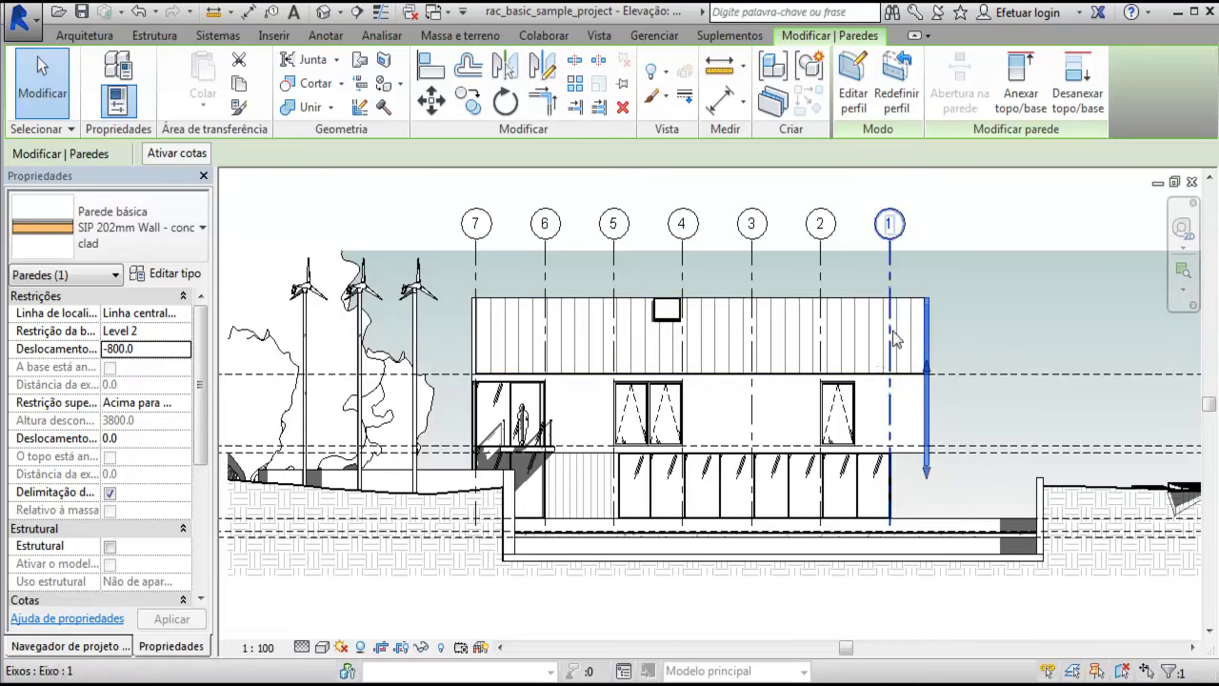
{"action": "left_click", "coordinate": [912, 306]}
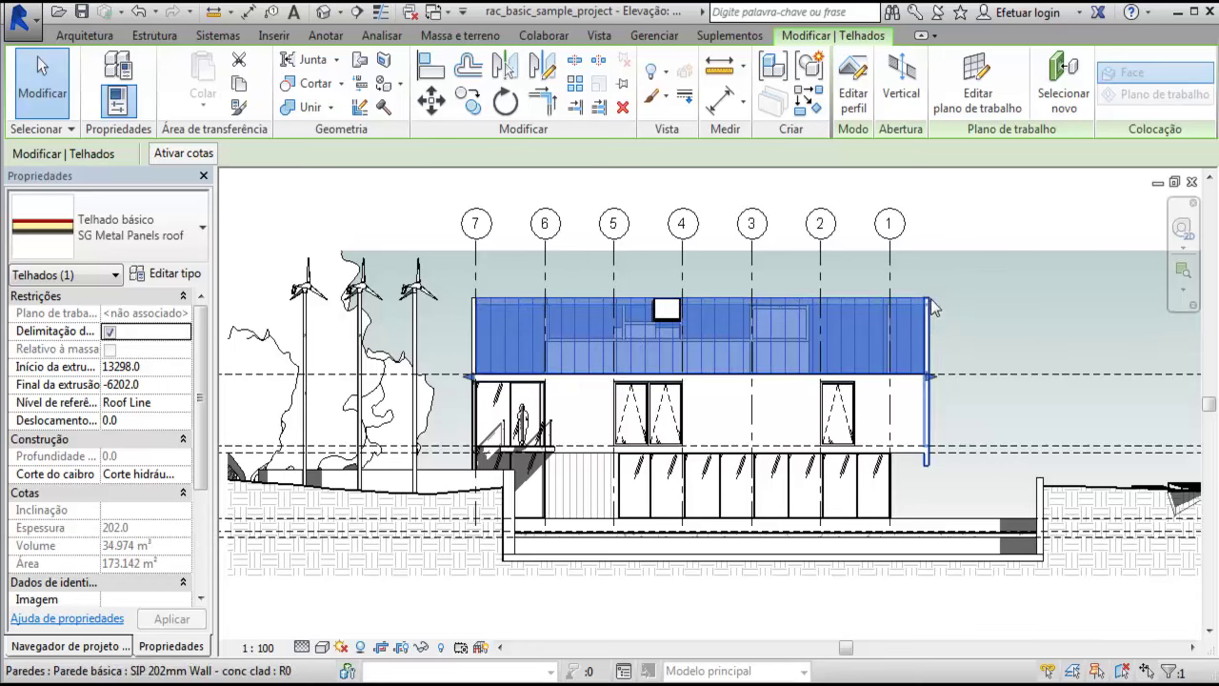
{"action": "left_click", "coordinate": [931, 311]}
{"action": "left_click", "coordinate": [896, 457]}
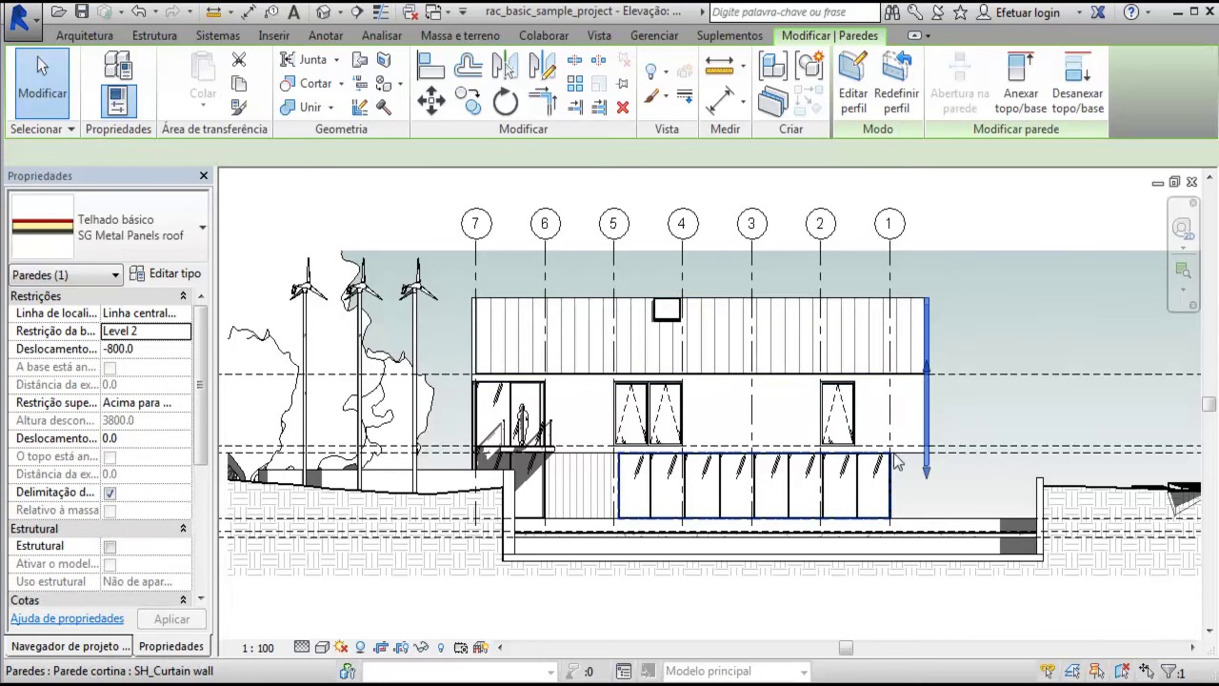
{"action": "left_click", "coordinate": [829, 303]}
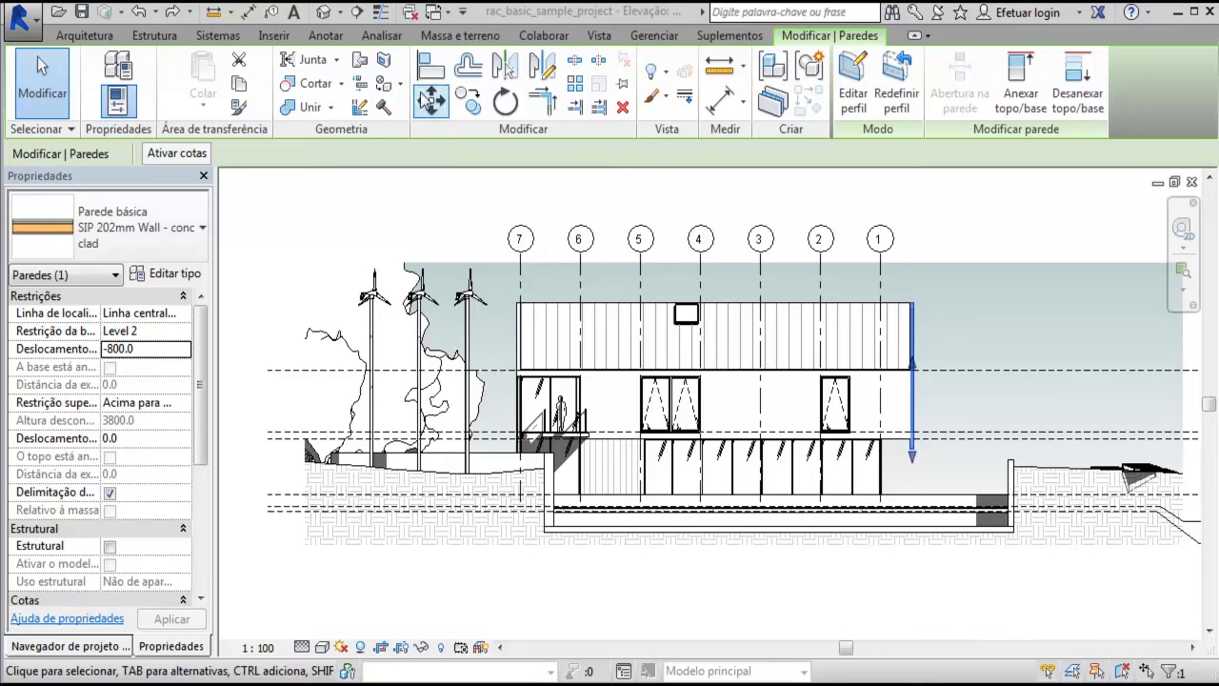
{"action": "left_click", "coordinate": [324, 11]}
Zoom and orbit the house in 3D, then float the {3D} view window and move it aside.
{"action": "left_click", "coordinate": [978, 287]}
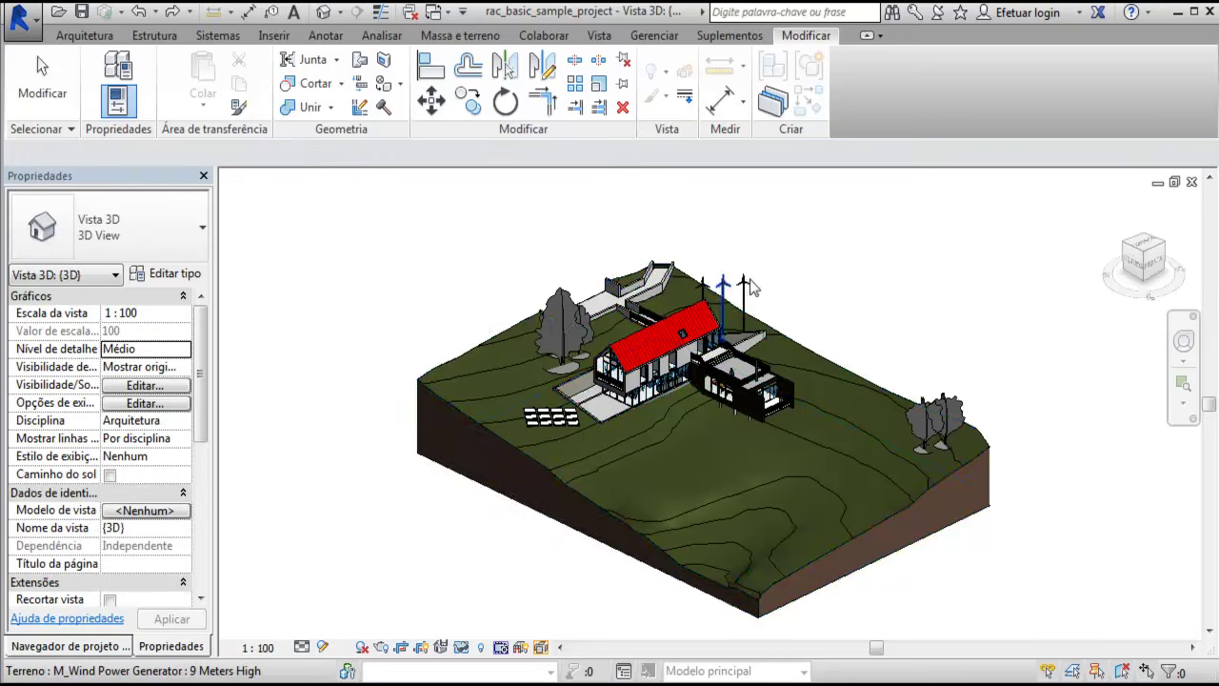
{"action": "scroll", "coordinate": [724, 286], "scroll_direction": "up", "scroll_amount": 2}
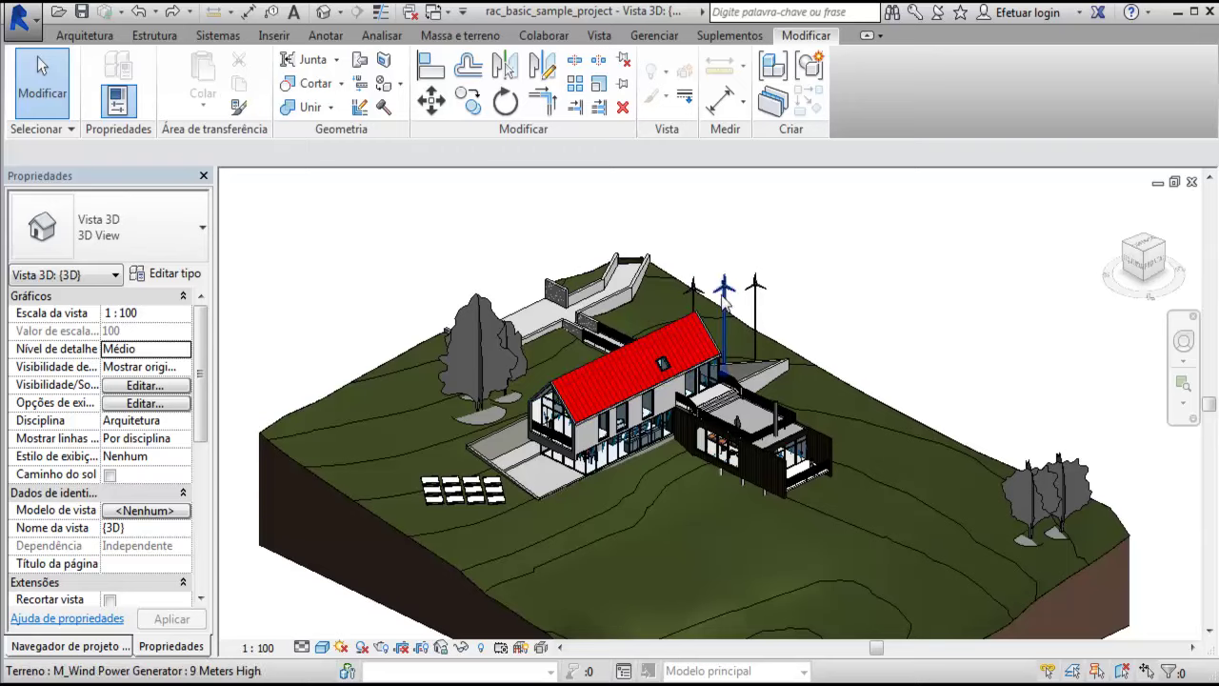
{"action": "middle_click_drag", "start_coordinate": [727, 322], "coordinate": [598, 348], "text": "shift"}
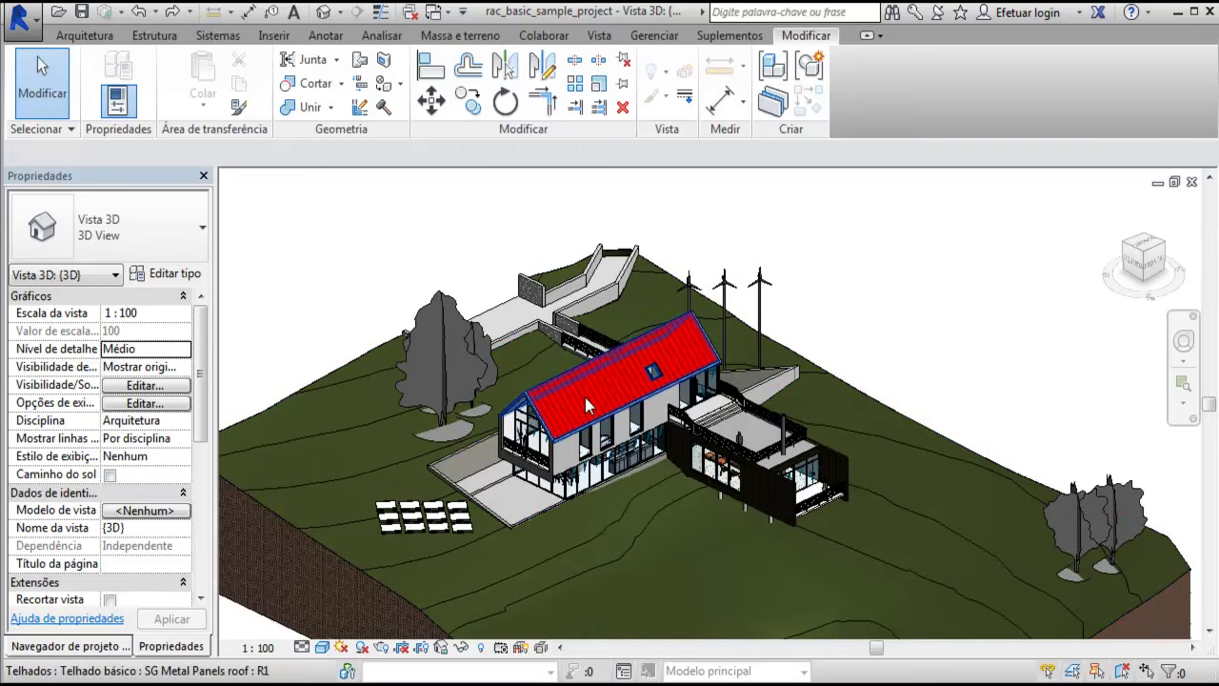
{"action": "left_click", "coordinate": [1174, 181]}
{"action": "mouse_move", "coordinate": [815, 263]}
{"action": "left_mouse_down"}
{"action": "mouse_move", "coordinate": [745, 309]}
{"action": "mouse_move", "coordinate": [705, 250]}
{"action": "left_mouse_up"}
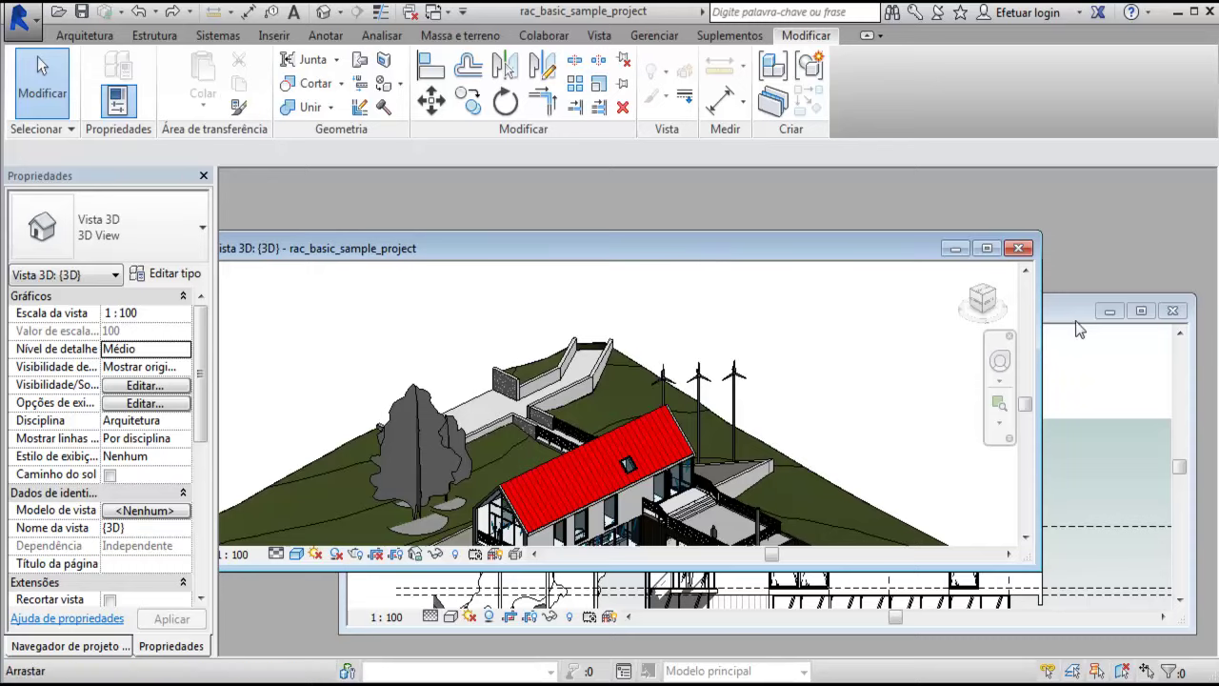
Tile the views with WT, select the gable-end wall in the North elevation, then activate the 3D view.
{"action": "key", "text": "w"}
{"action": "key", "text": "t"}
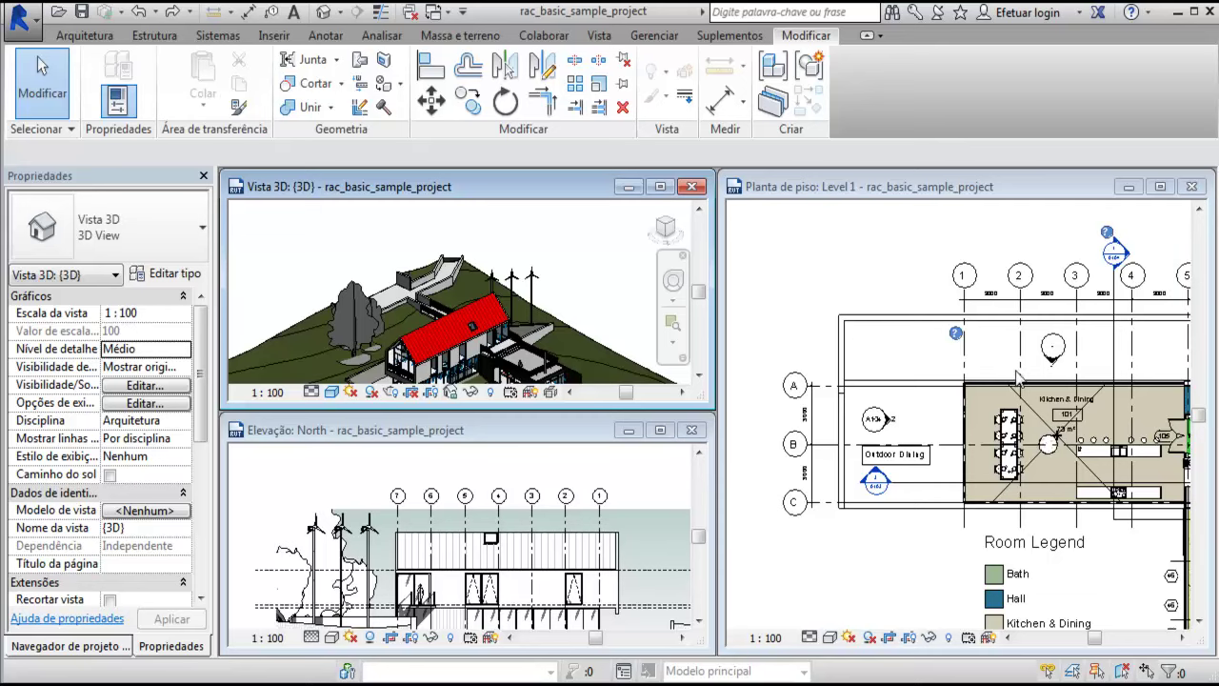
{"action": "left_click", "coordinate": [529, 541]}
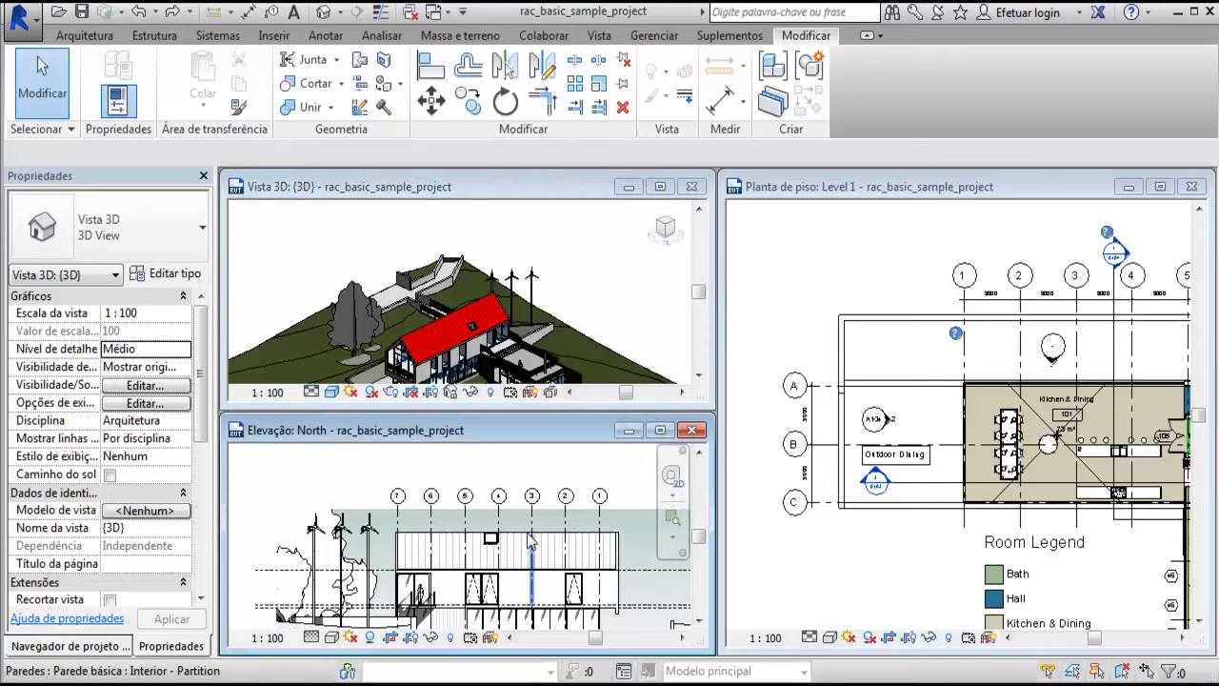
{"action": "left_click", "coordinate": [622, 570]}
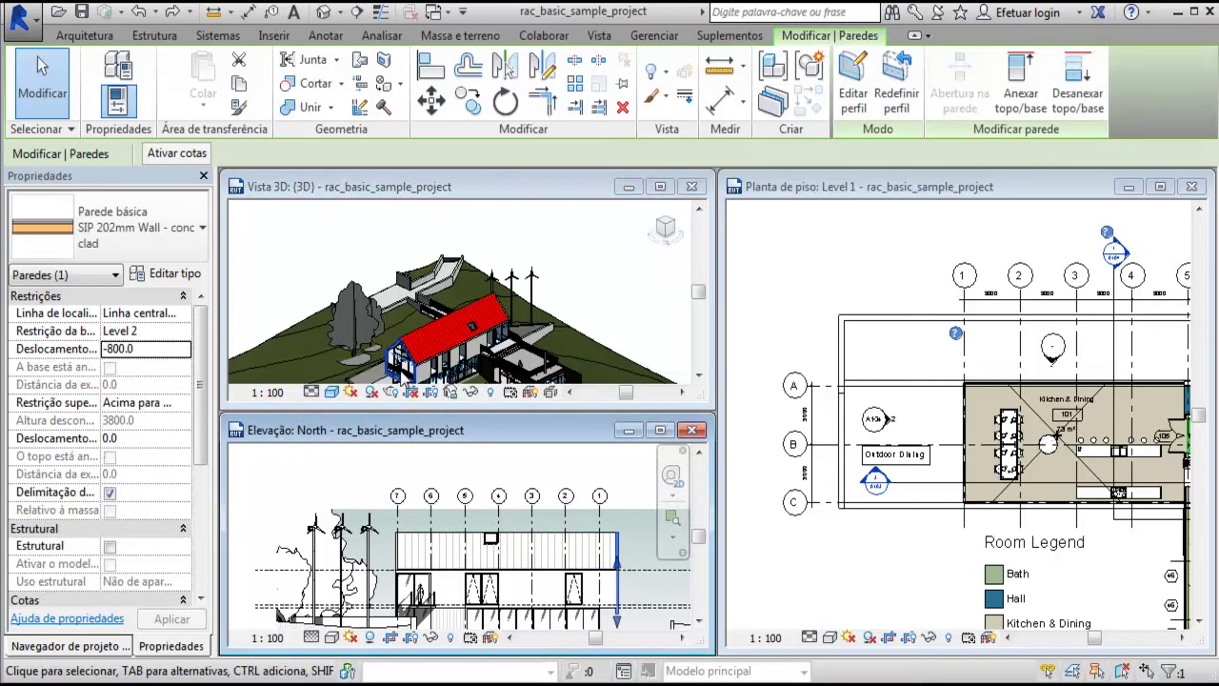
{"action": "left_click", "coordinate": [660, 187]}
Maximize the 3D view, zoom in on the glass gable end, and set the ViewCube to Front.
{"action": "left_click", "coordinate": [661, 187]}
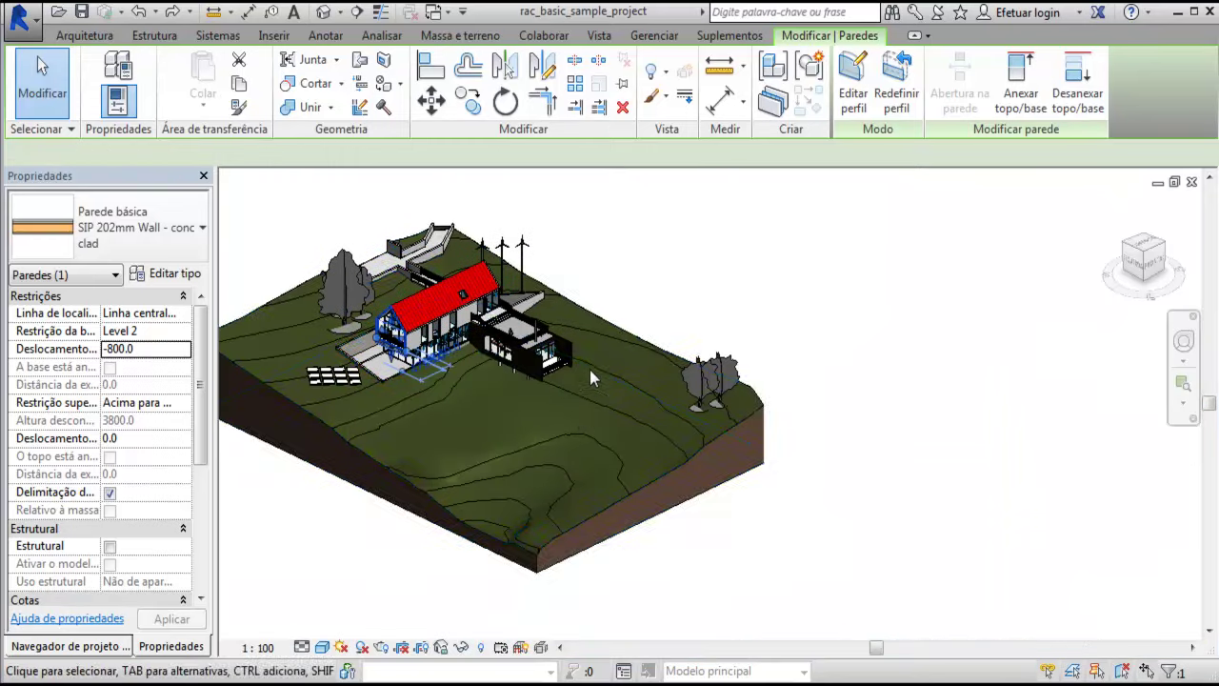
{"action": "scroll", "coordinate": [353, 324], "scroll_direction": "up", "scroll_amount": 2}
{"action": "scroll", "coordinate": [377, 327], "scroll_direction": "up", "scroll_amount": 2}
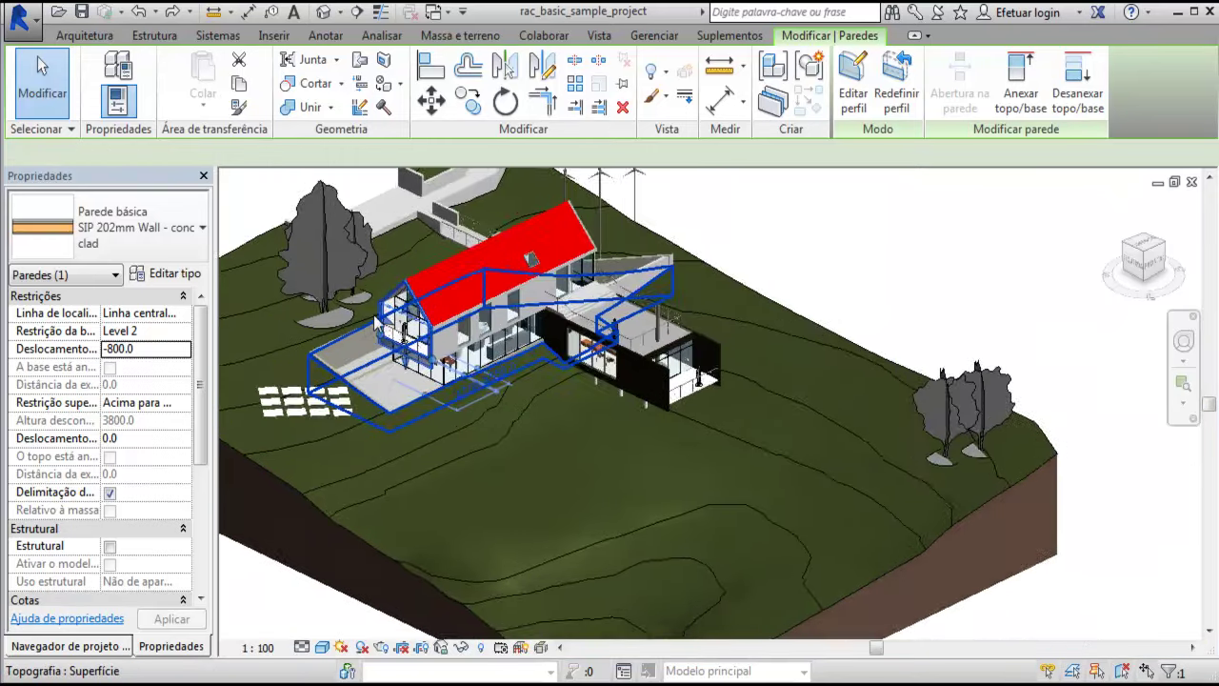
{"action": "scroll", "coordinate": [378, 329], "scroll_direction": "up", "scroll_amount": 2}
{"action": "scroll", "coordinate": [400, 362], "scroll_direction": "up", "scroll_amount": 2}
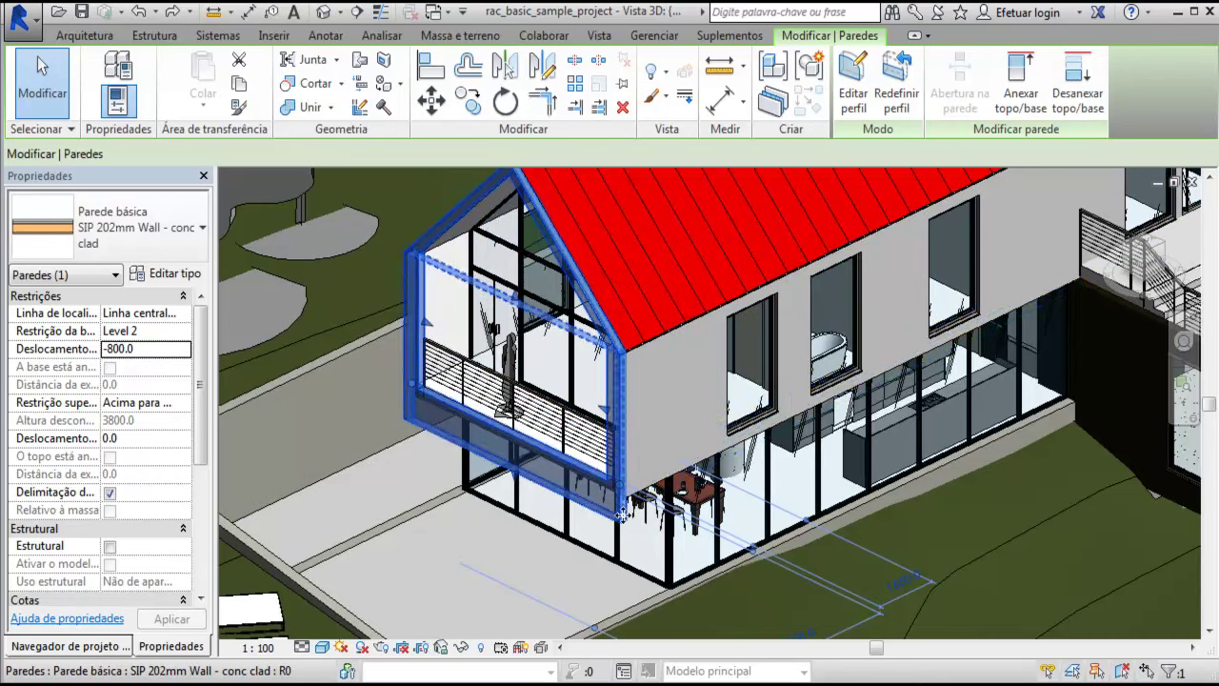
{"action": "left_click", "coordinate": [1130, 257]}
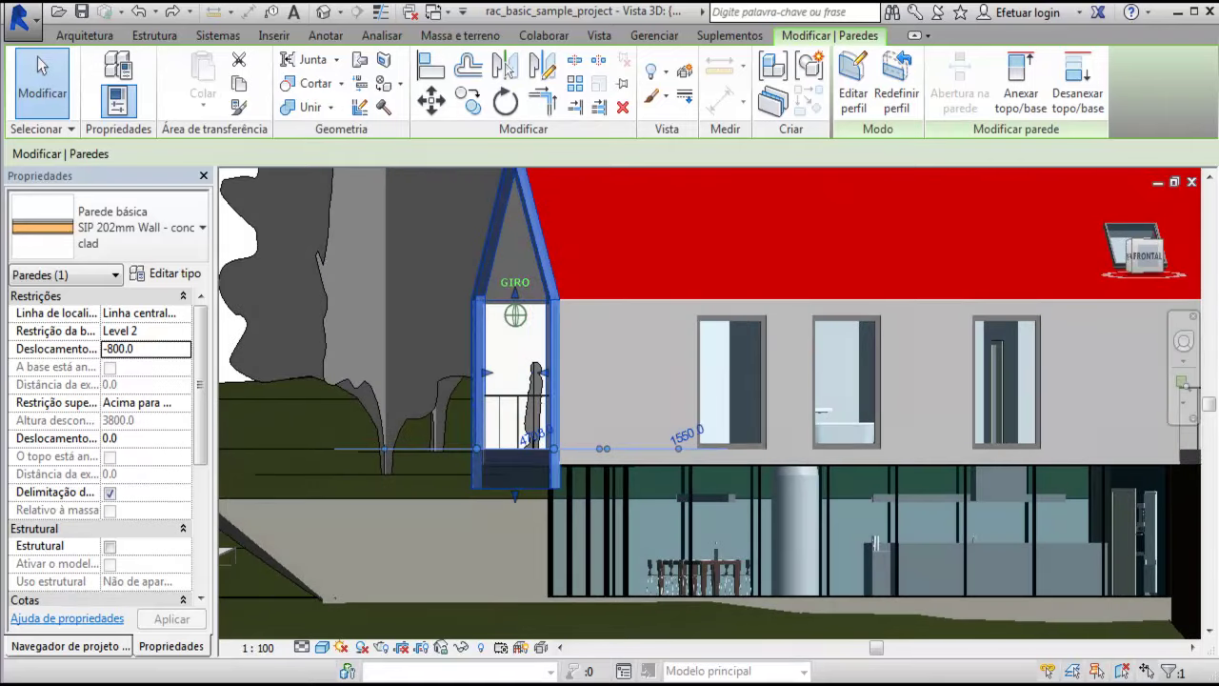
Change the gable-end wall's Base Offset to -1800 in Properties.
{"action": "left_click", "coordinate": [137, 349]}
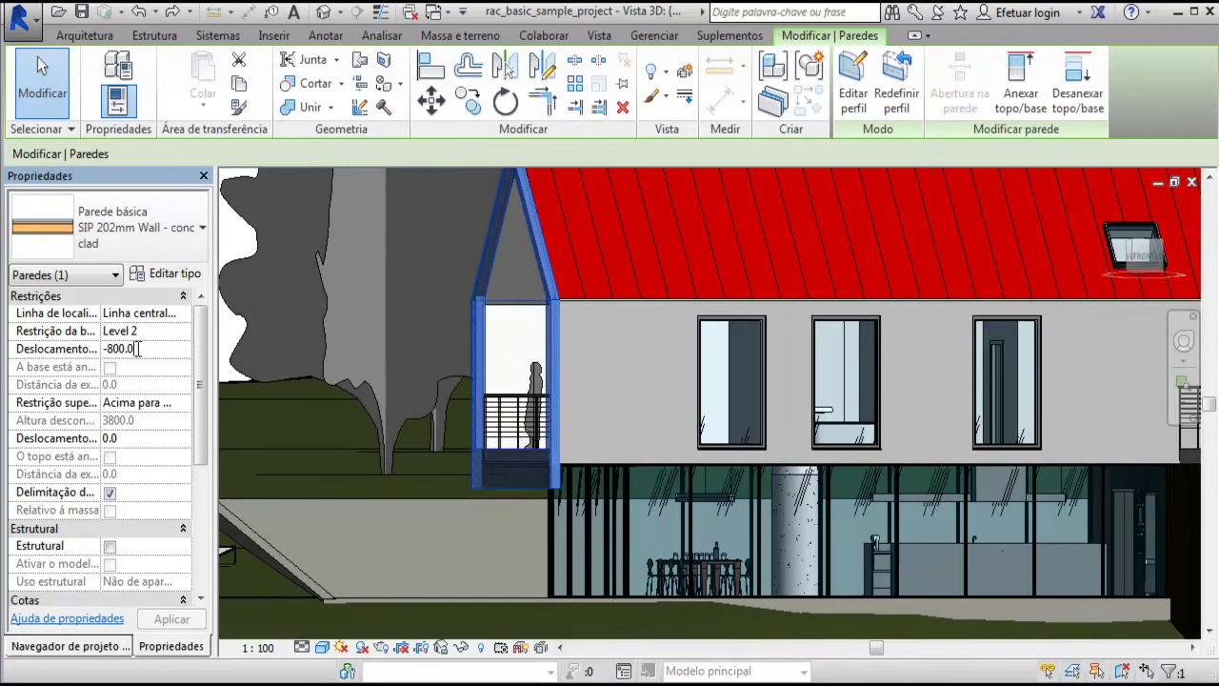
{"action": "left_click", "coordinate": [110, 350]}
{"action": "type", "text": "1"}
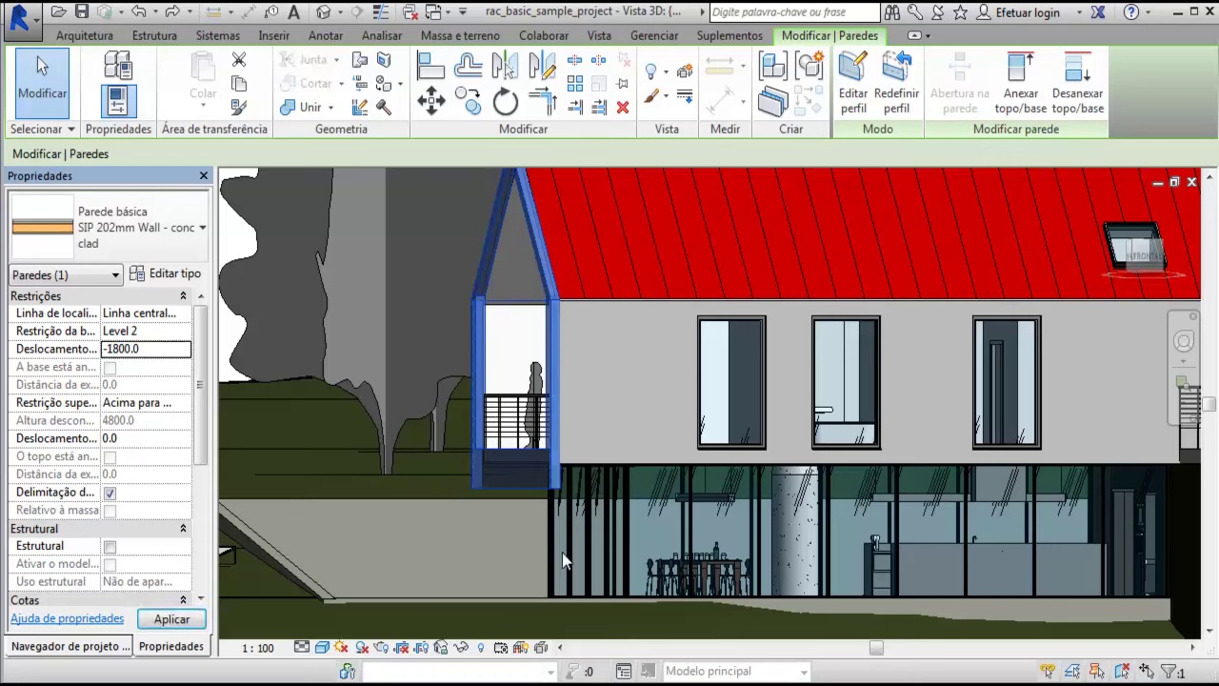
Set the gable-end wall's Base Offset back to -300.
{"action": "left_click", "coordinate": [110, 349]}
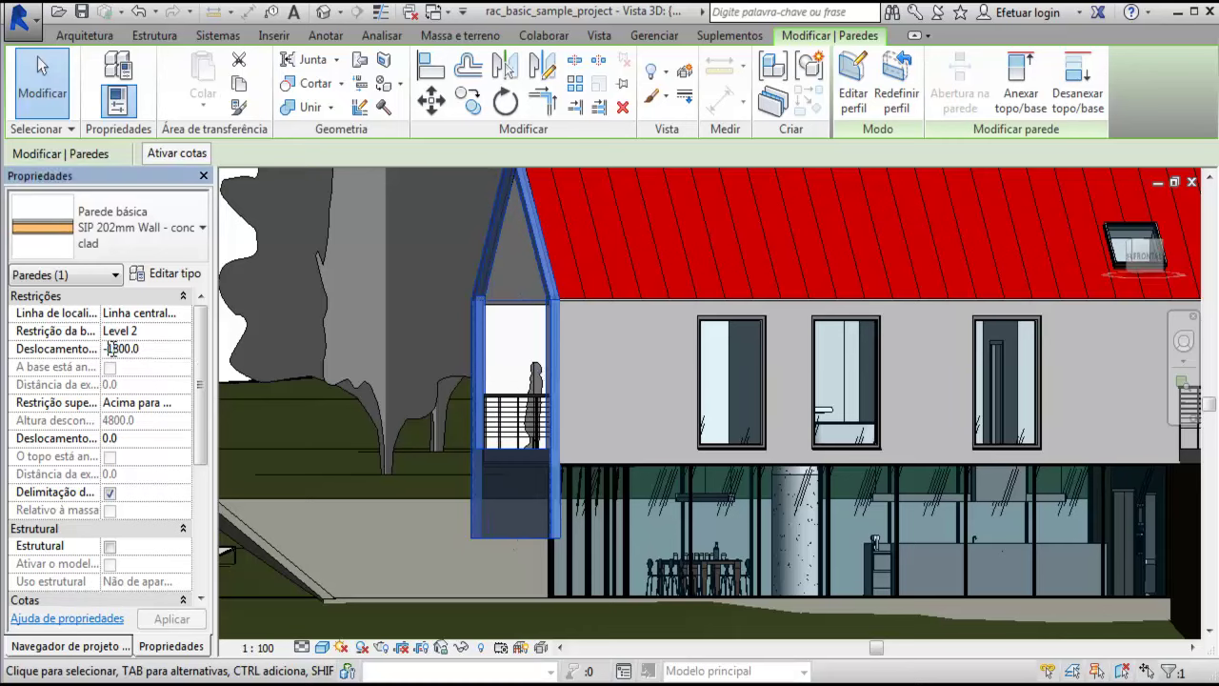
{"action": "left_click_drag", "start_coordinate": [110, 348], "coordinate": [156, 347]}
{"action": "type", "text": "300"}
{"action": "key", "text": "Return"}
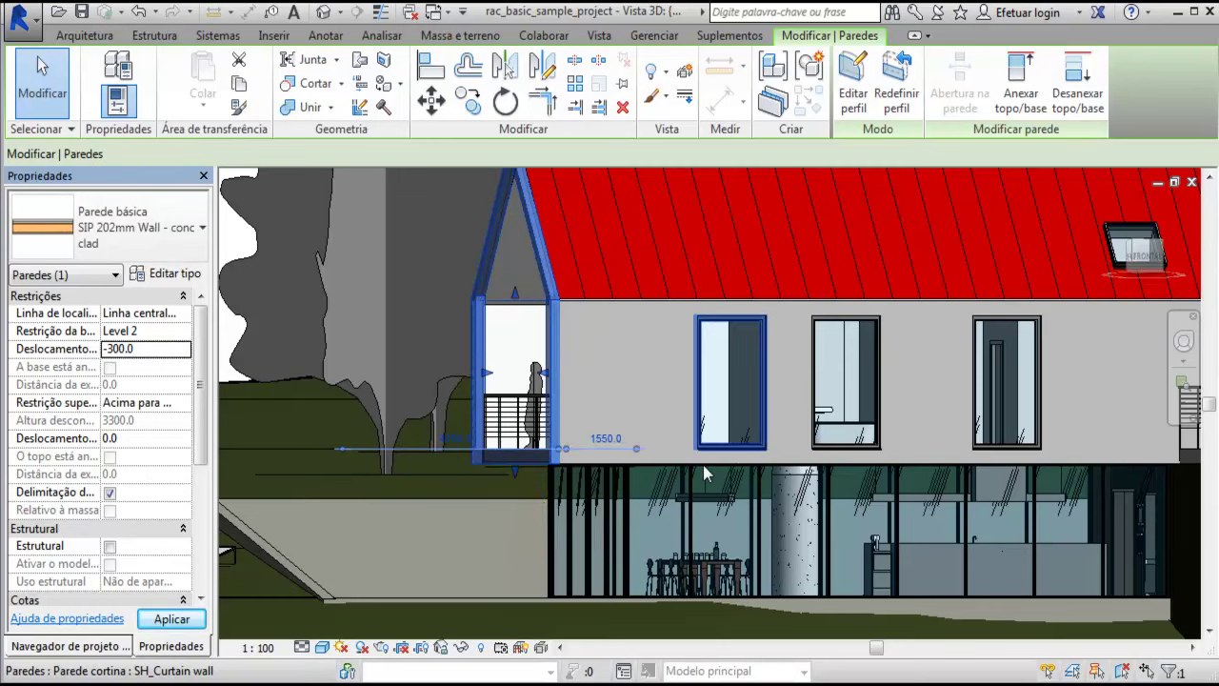
Orbit and pan to an angled view of the gable end, then select the figure on the balcony.
{"action": "mouse_move", "coordinate": [1148, 266]}
{"action": "left_mouse_down"}
{"action": "mouse_move", "coordinate": [1171, 273]}
{"action": "mouse_move", "coordinate": [1155, 285]}
{"action": "left_mouse_up"}
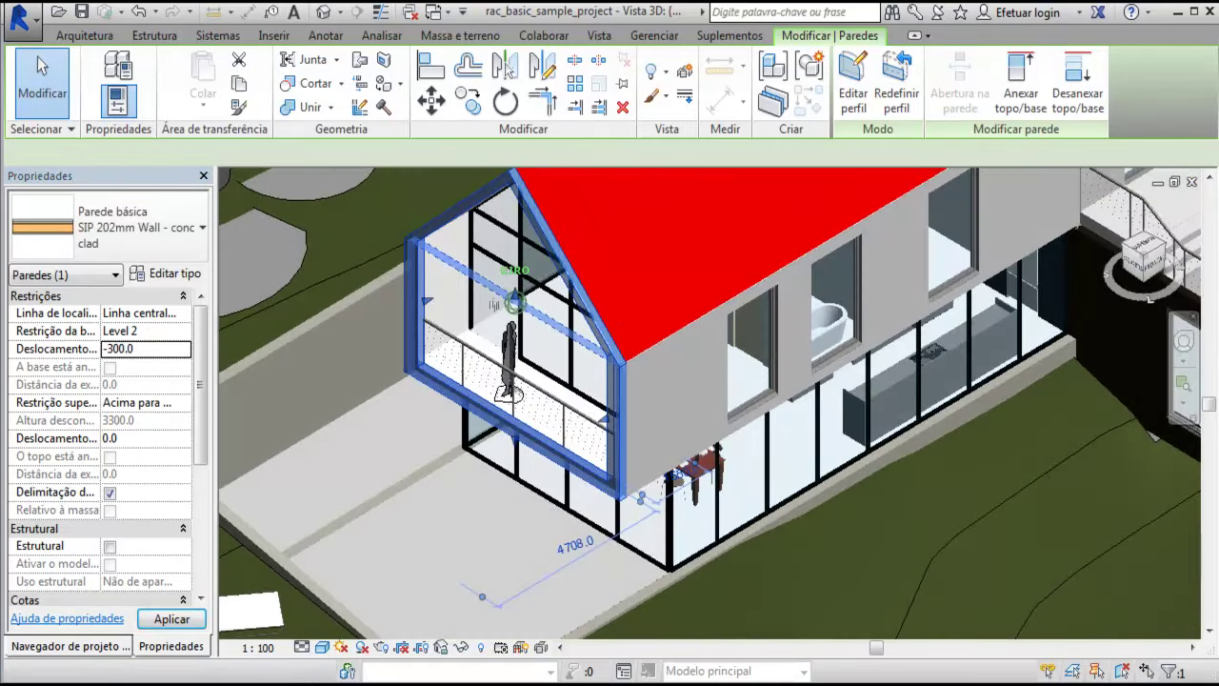
{"action": "middle_click_drag", "start_coordinate": [792, 344], "coordinate": [759, 386]}
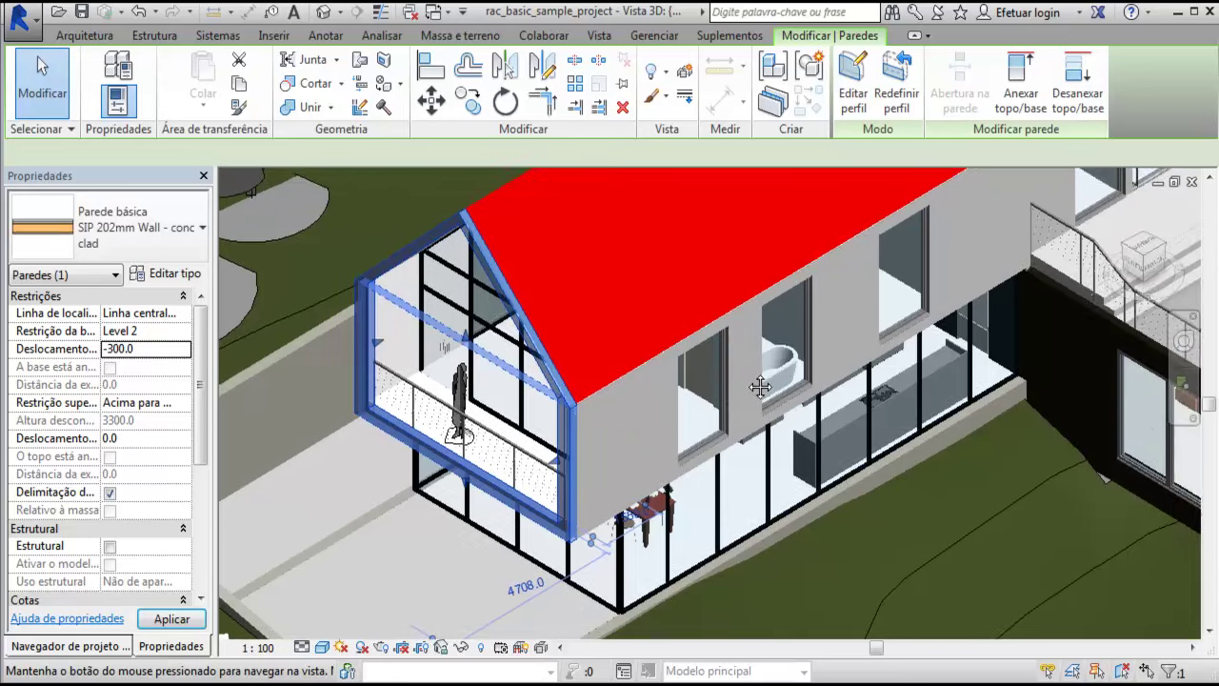
{"action": "left_click", "coordinate": [462, 386]}
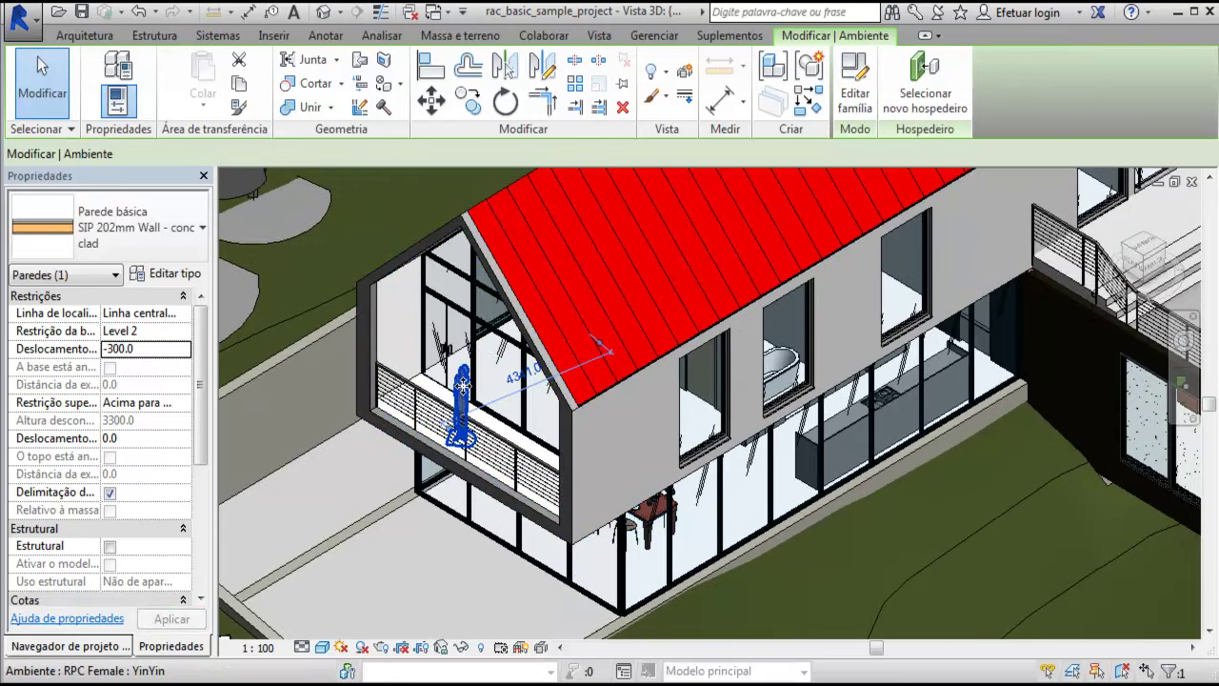